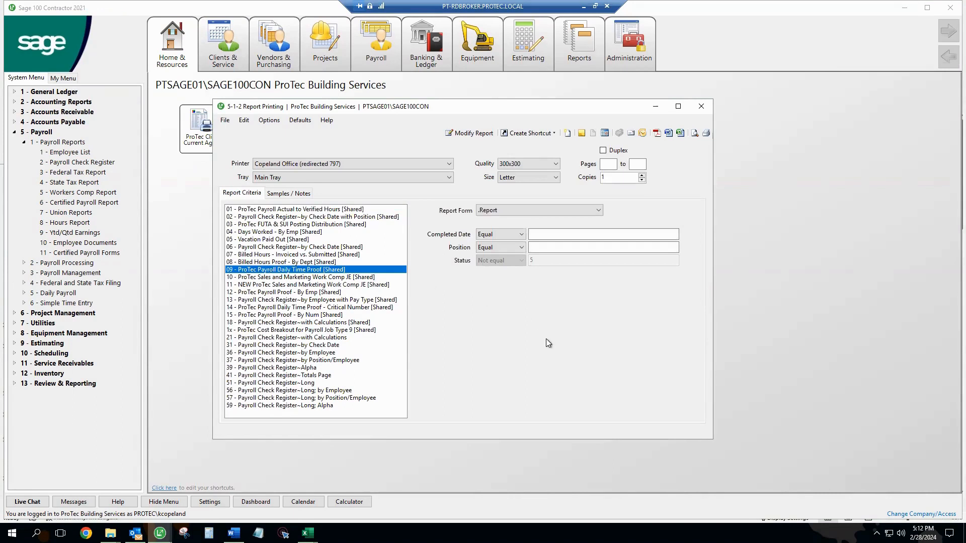
Step: Set the Position criterion to In List with positions 950, 951 and 959
click(544, 236)
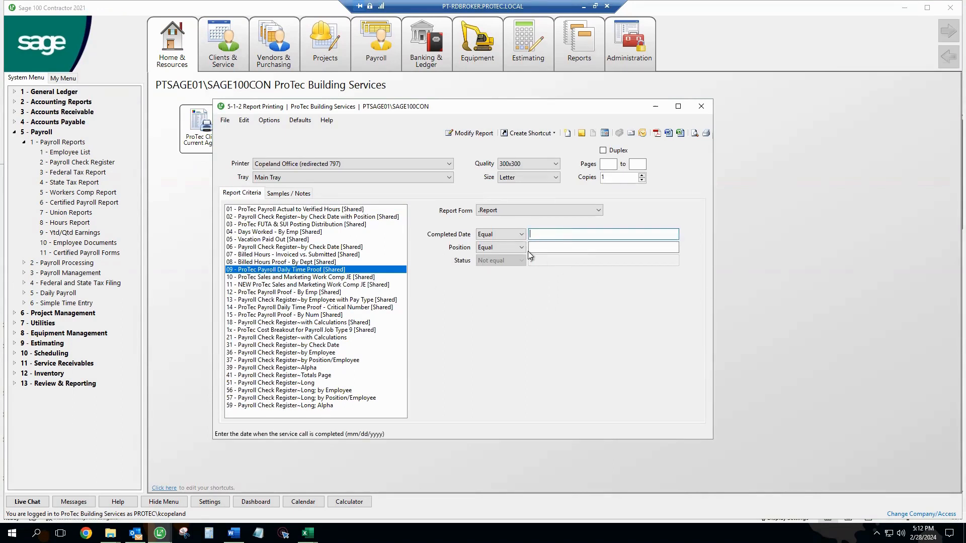
click(538, 248)
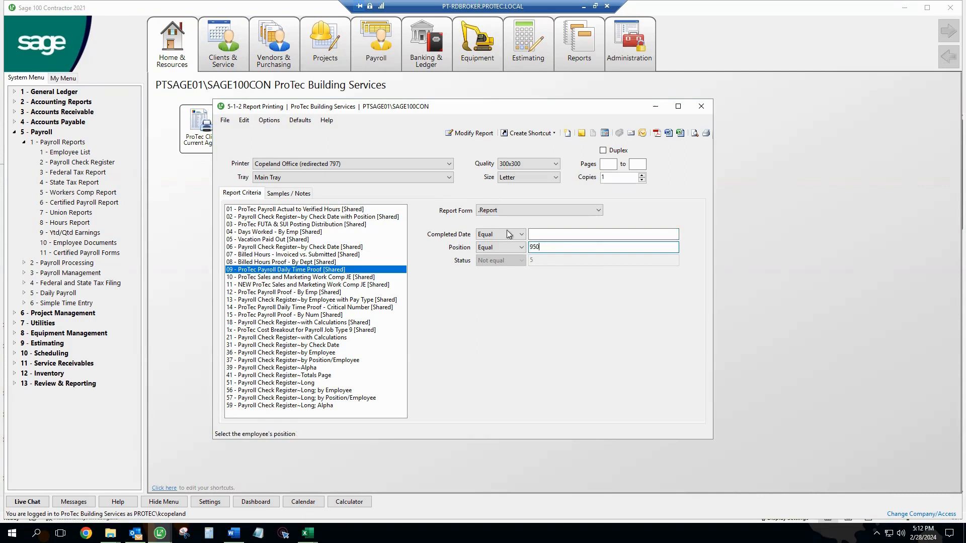
click(503, 247)
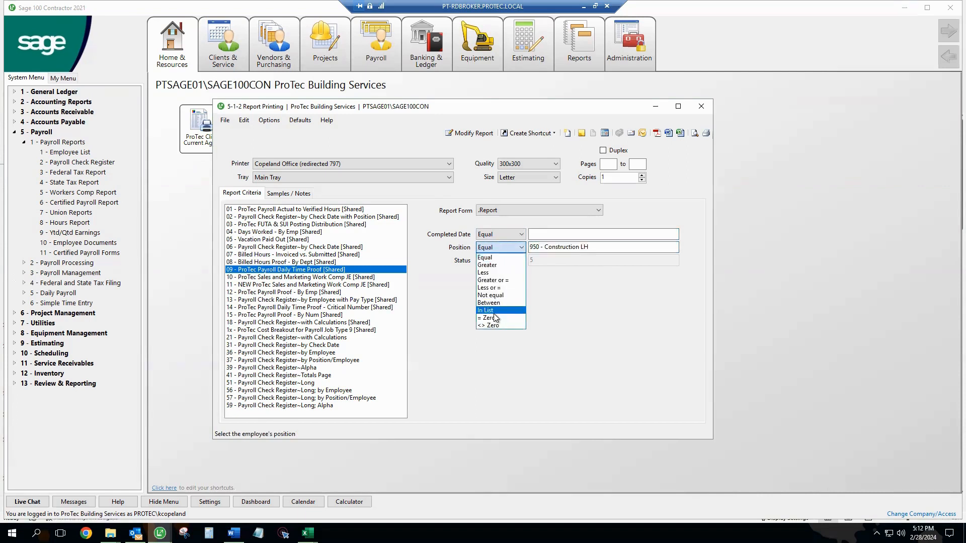
click(494, 312)
click(619, 248)
click(619, 248)
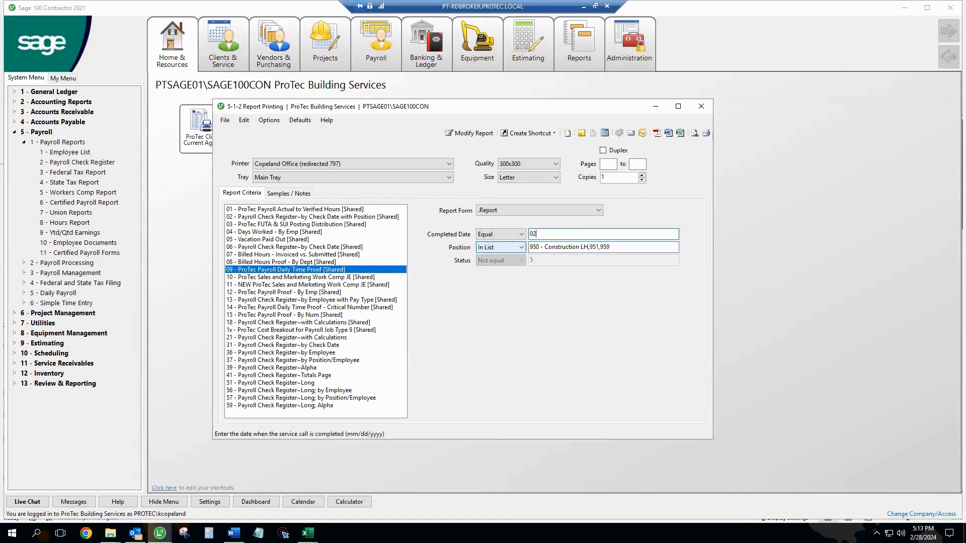
Step: Set the completed date to 02/01/2024 and export the Daily Time Proof report to Excel
key(Tab)
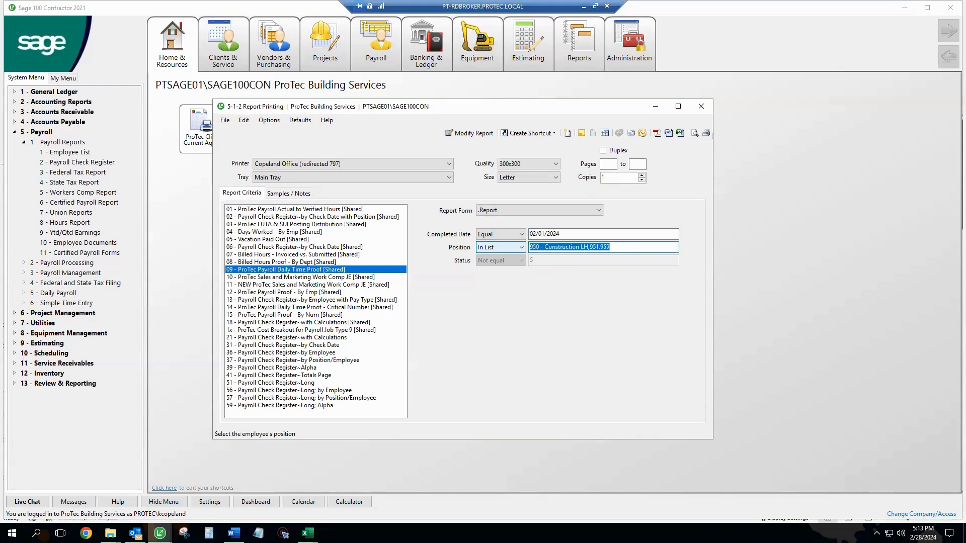
click(620, 249)
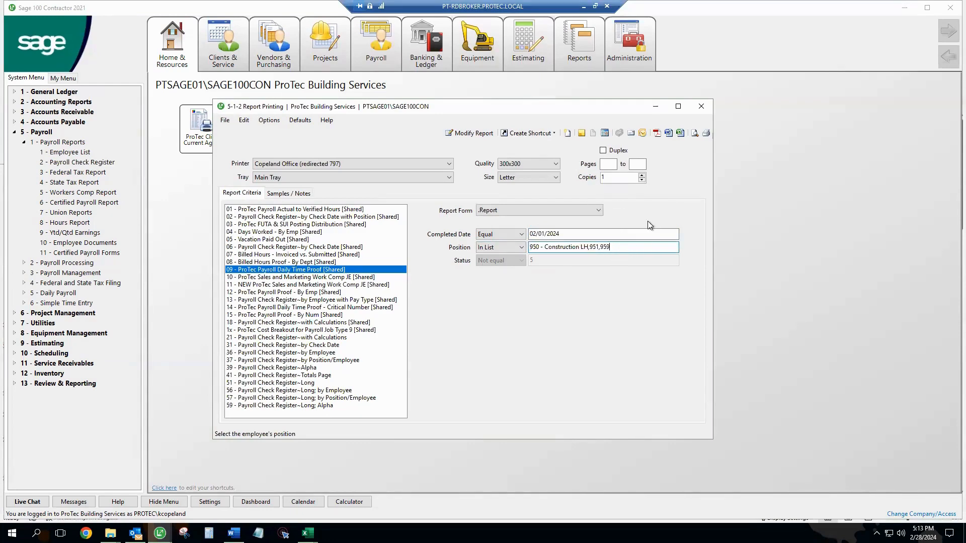
click(680, 133)
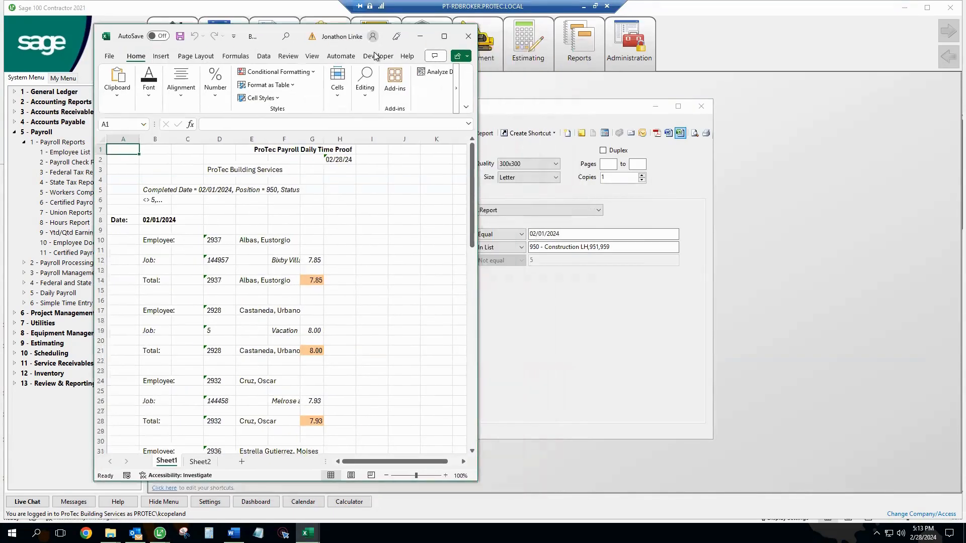
Step: Widen the exported report's columns so names and job descriptions show in full, and move its window aside
click(338, 311)
drag(266, 140, 190, 142)
double_click(317, 140)
click(372, 238)
double_click(386, 141)
drag(260, 38, 550, 59)
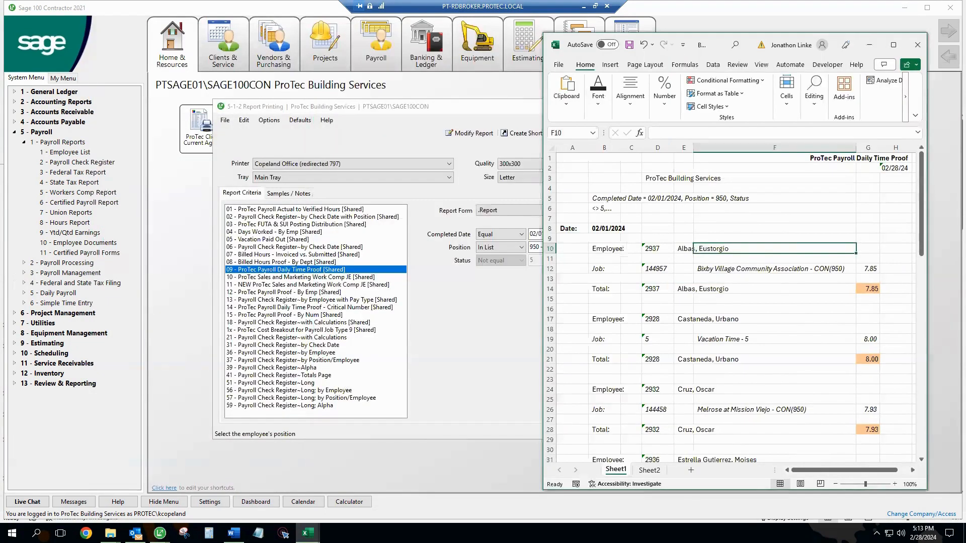
Step: Open the 03 - February 2024 timesheet workbook and arrange it beside the report window
click(307, 533)
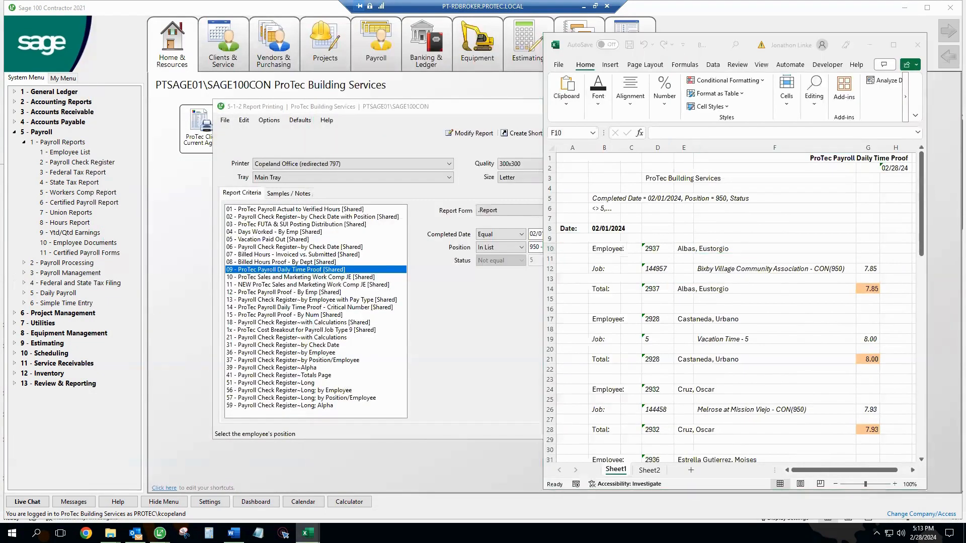
click(324, 504)
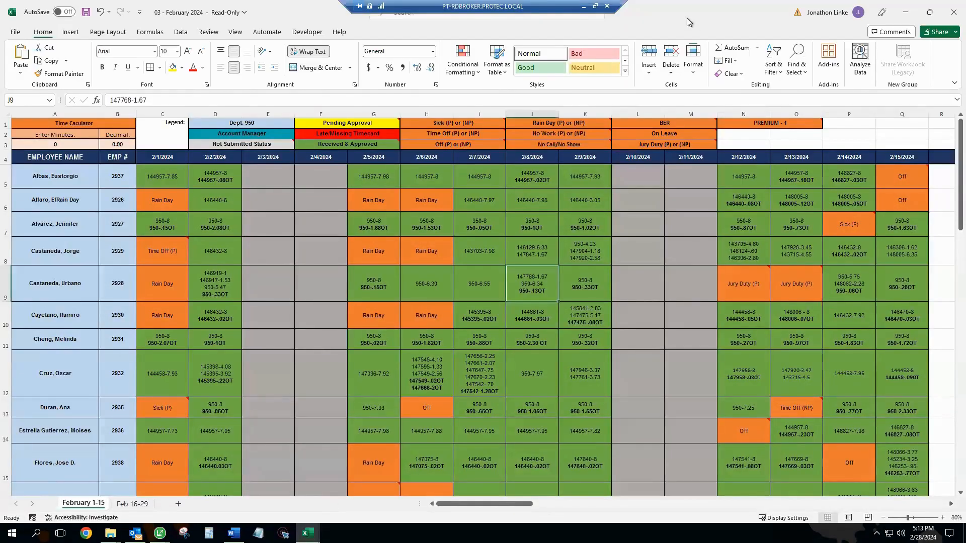
drag(686, 17, 380, 59)
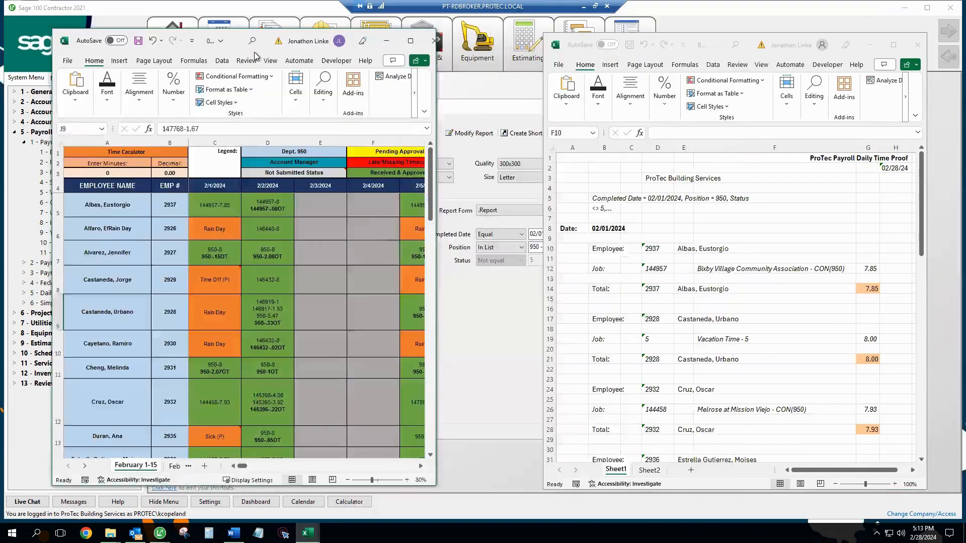
drag(407, 279, 525, 280)
click(310, 287)
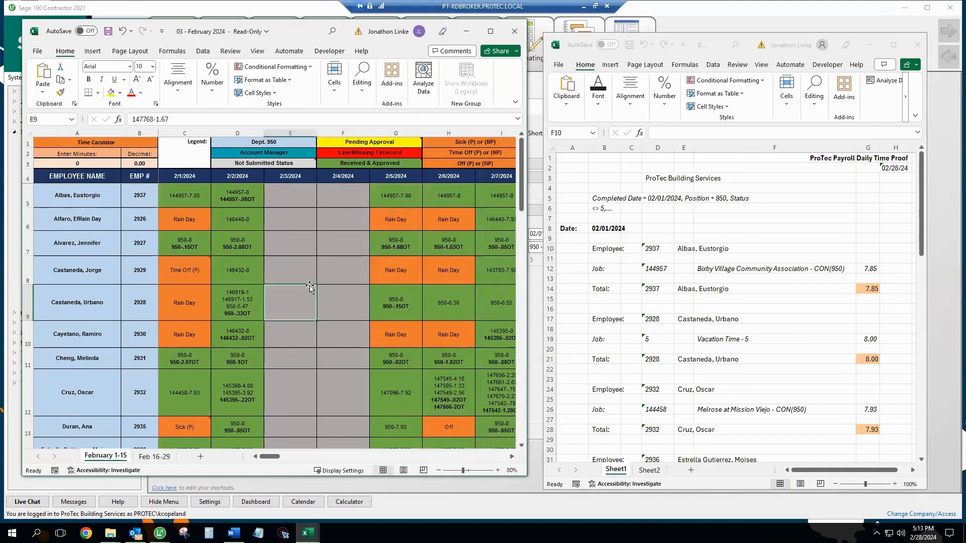
click(182, 197)
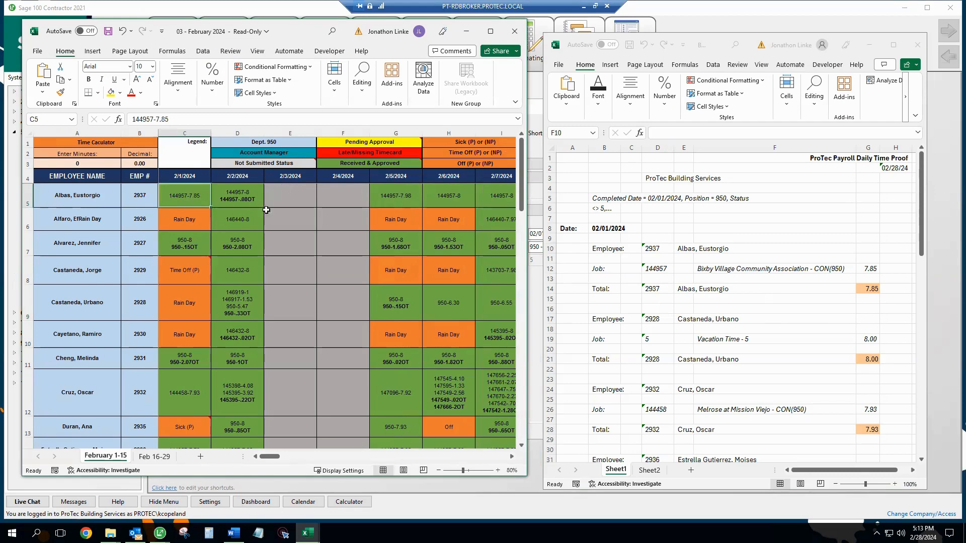
click(812, 308)
click(868, 288)
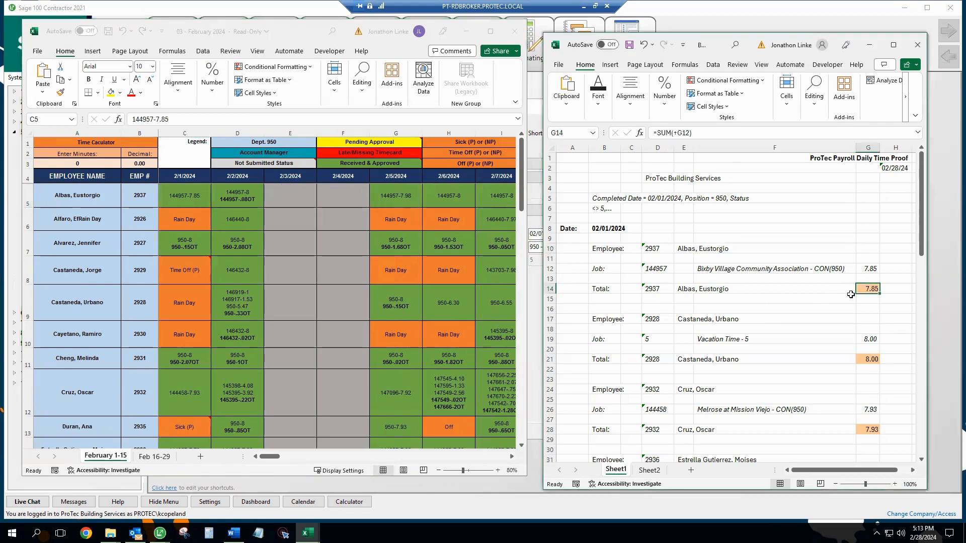
click(598, 95)
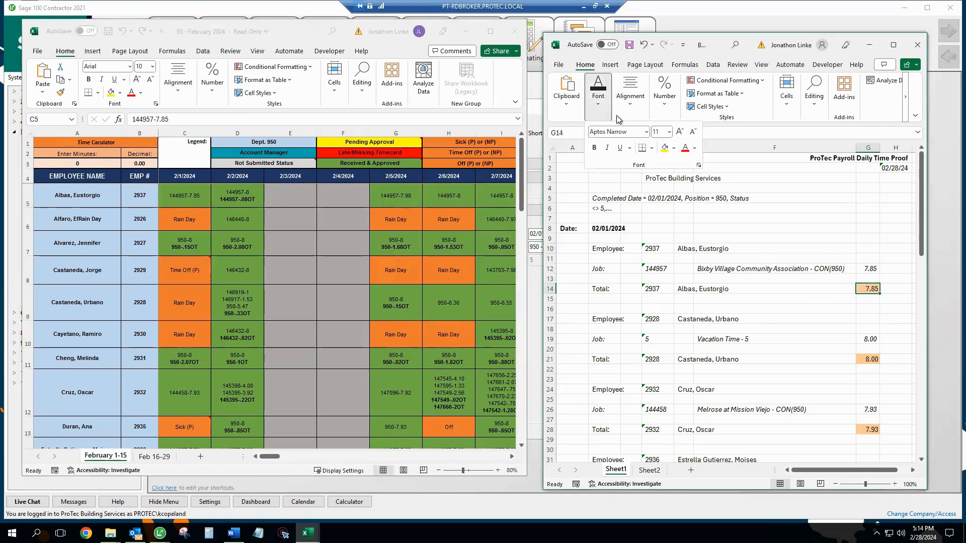
click(674, 148)
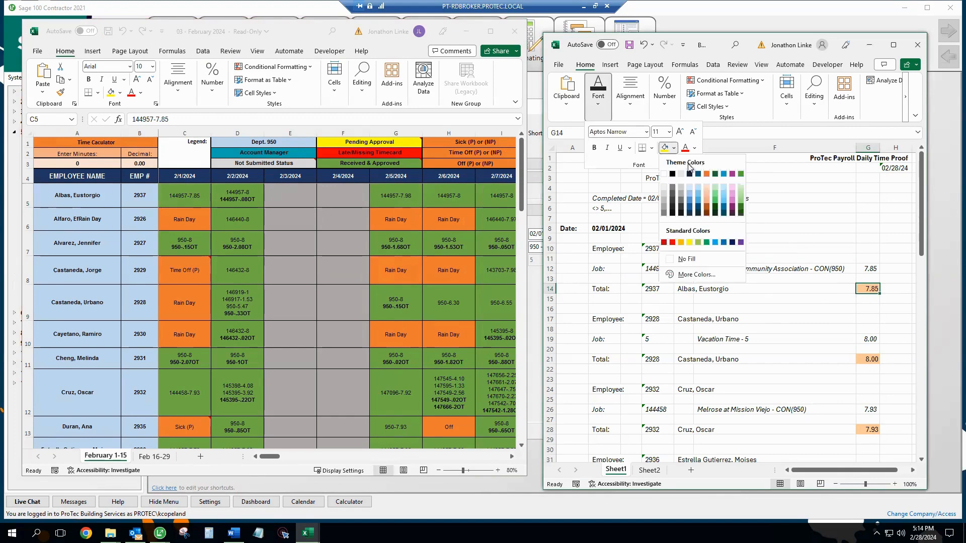
click(741, 174)
scroll(794, 324, down, 3)
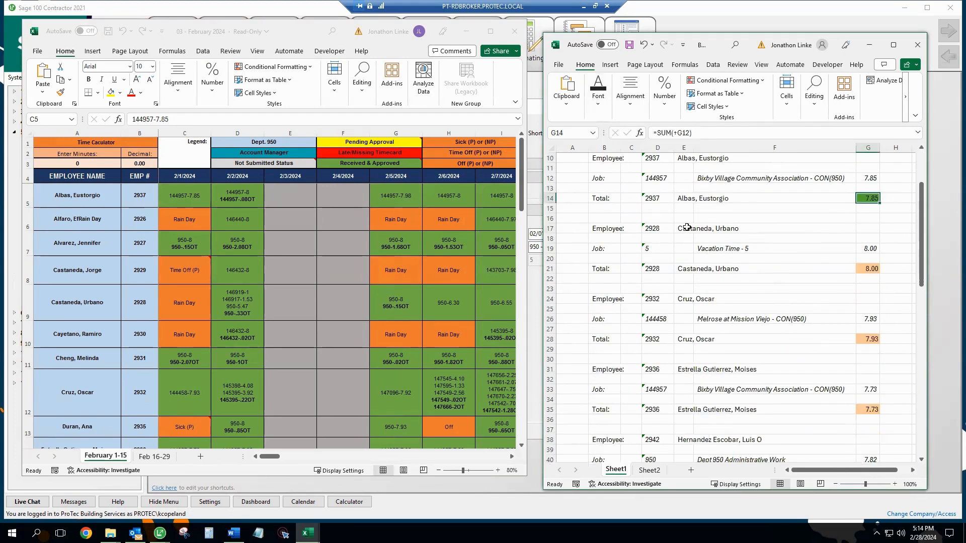
click(204, 216)
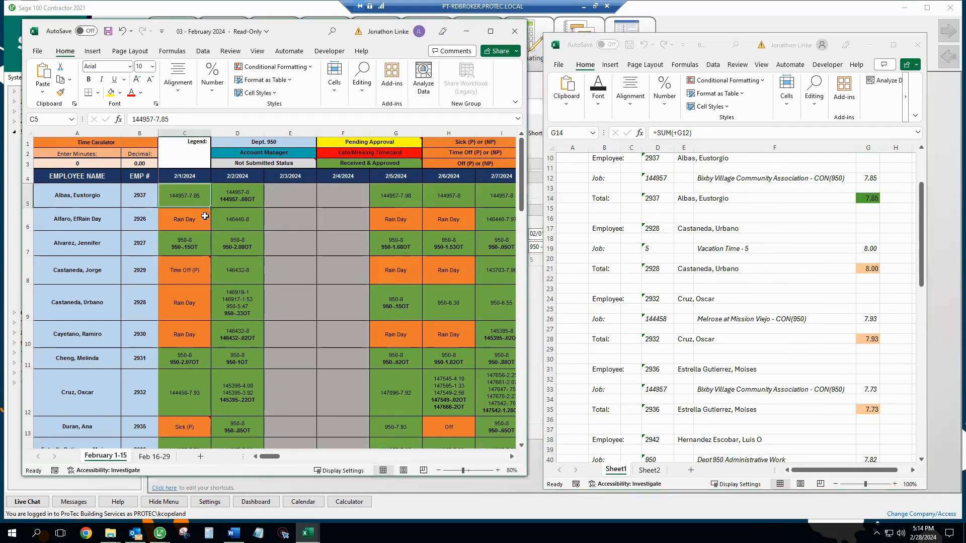
click(195, 312)
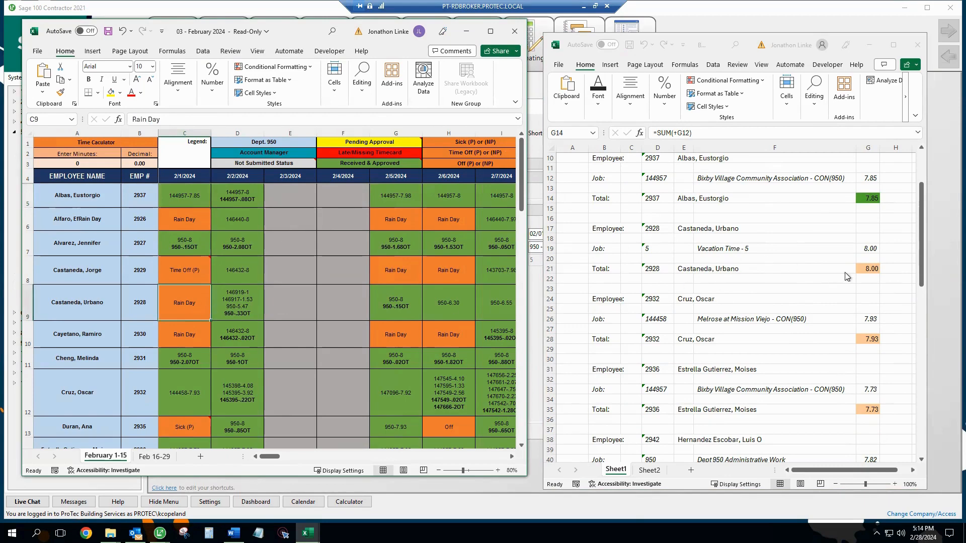
click(872, 274)
click(863, 269)
click(598, 95)
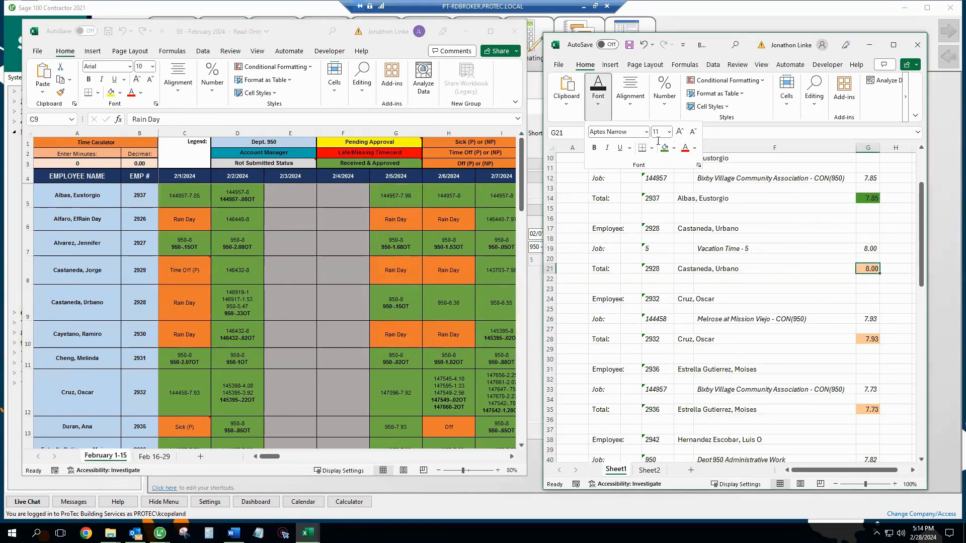
click(664, 147)
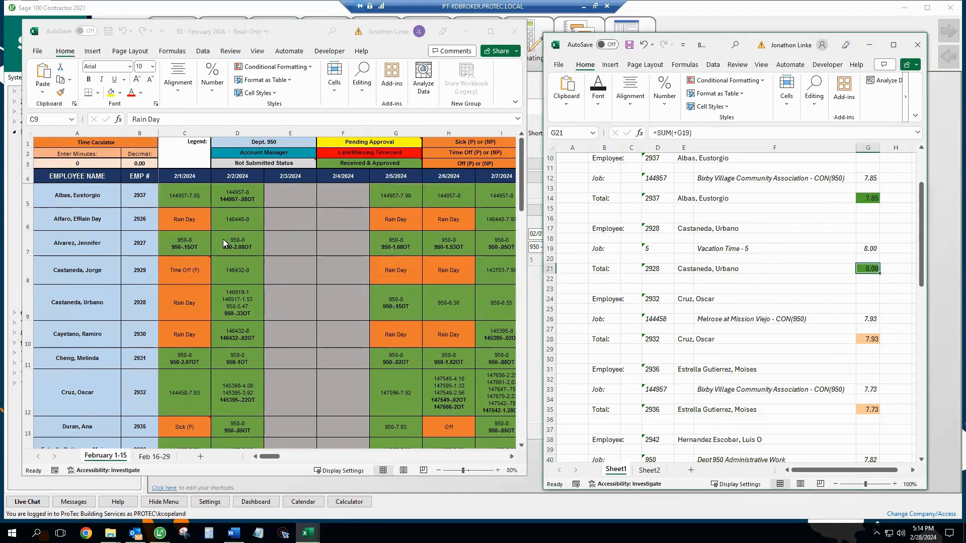
click(190, 196)
click(121, 93)
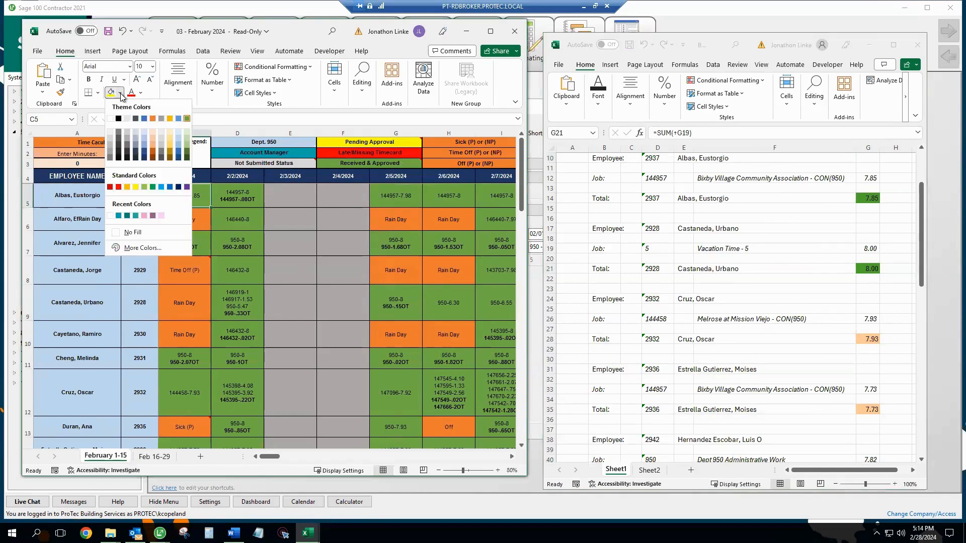
click(187, 151)
click(191, 259)
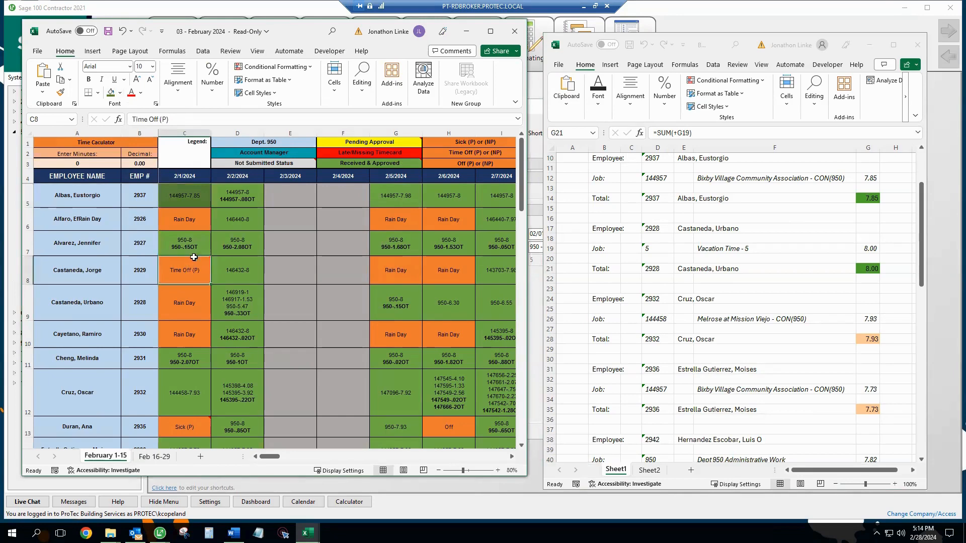
click(111, 92)
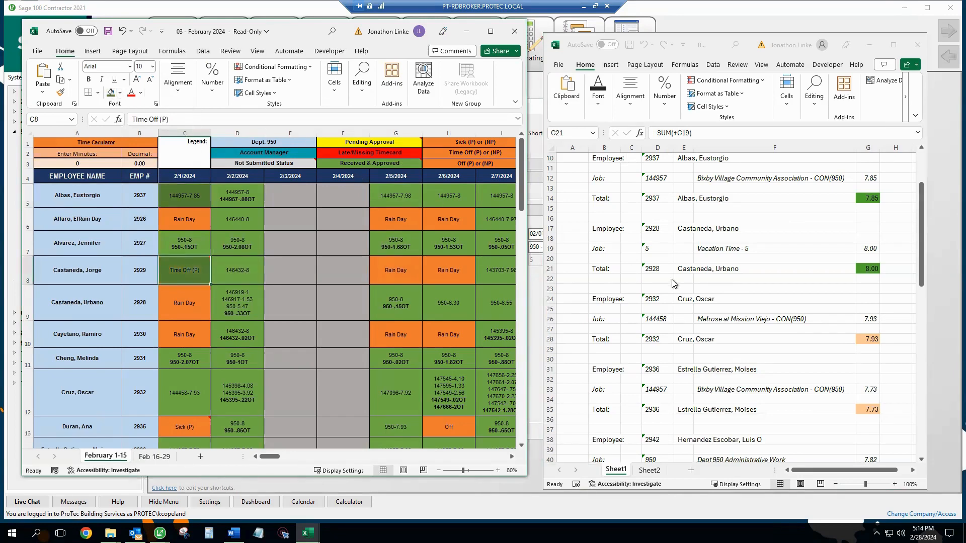
click(741, 296)
click(855, 299)
scroll(855, 299, down, 2)
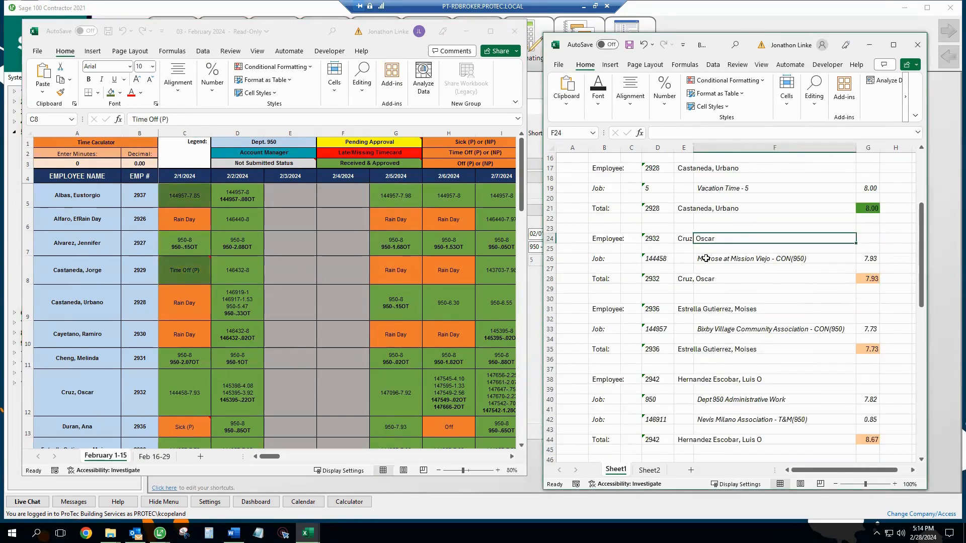
click(179, 398)
click(868, 279)
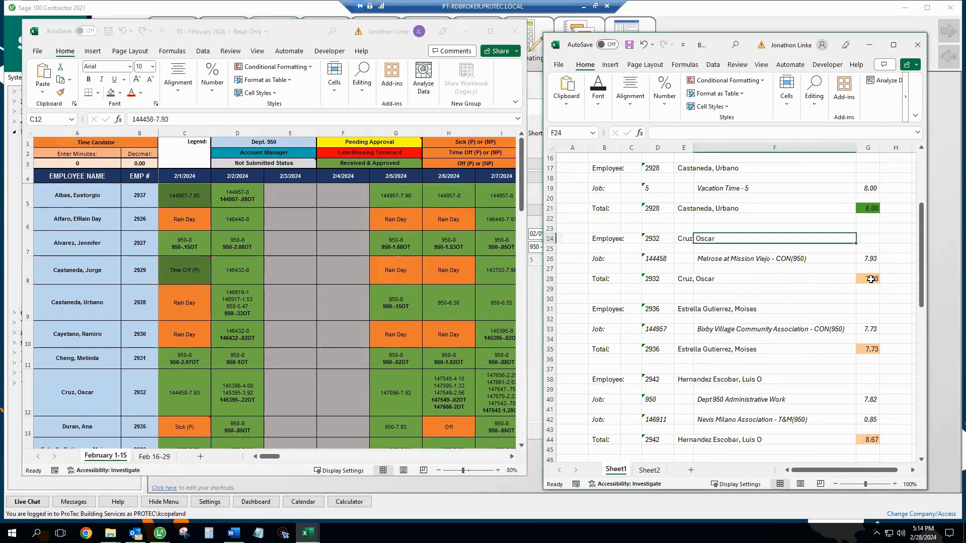
click(598, 96)
click(664, 147)
click(166, 375)
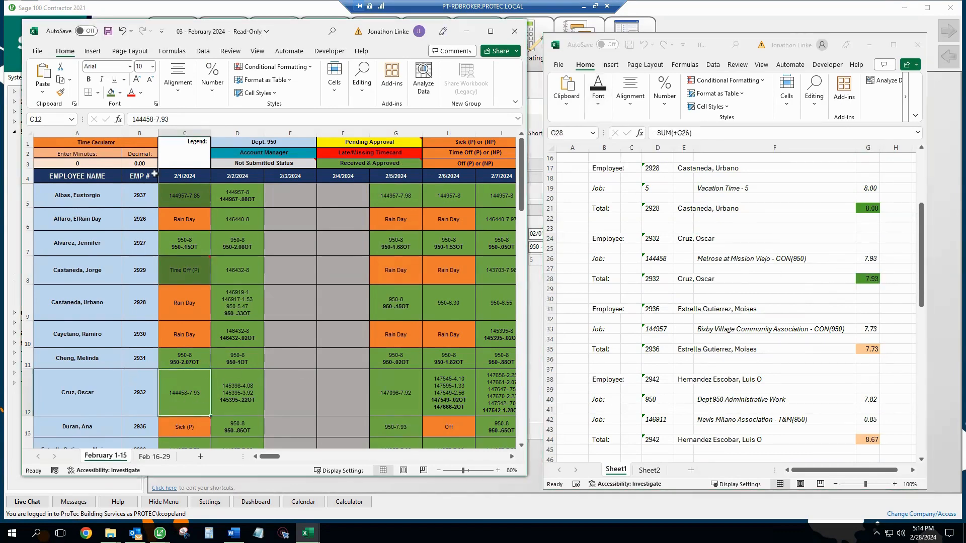
click(111, 92)
scroll(230, 358, down, 1)
scroll(230, 358, down, 1)
click(749, 337)
scroll(741, 268, down, 2)
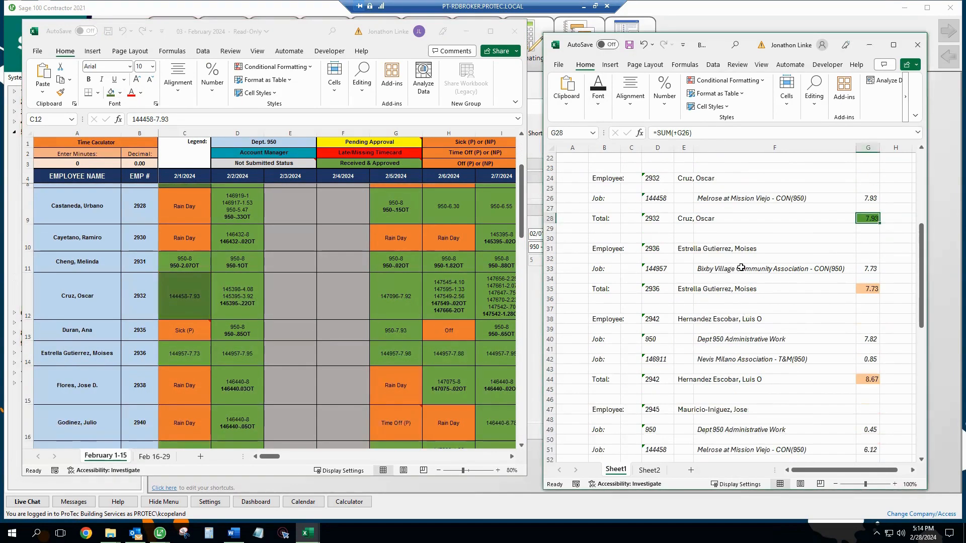
click(187, 355)
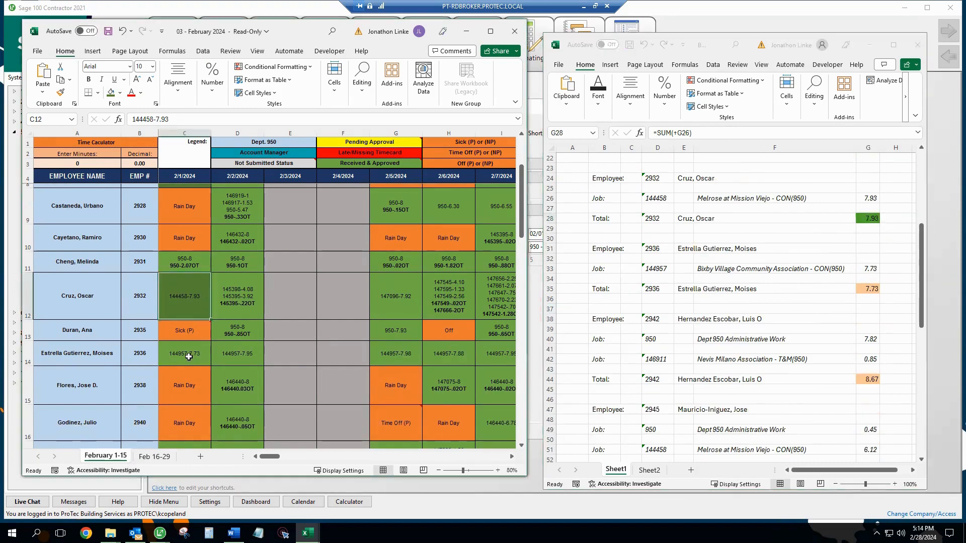
click(870, 290)
click(599, 92)
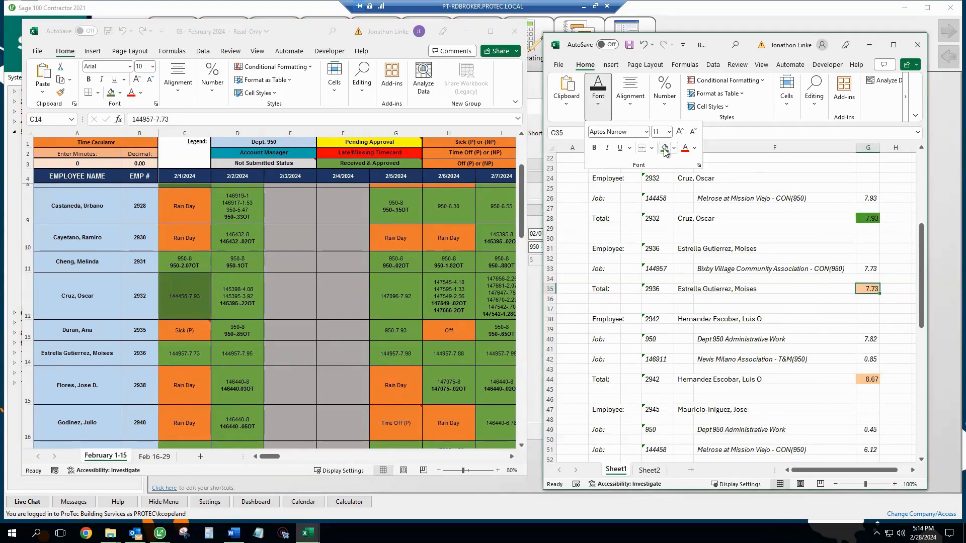
click(664, 150)
click(198, 355)
click(114, 94)
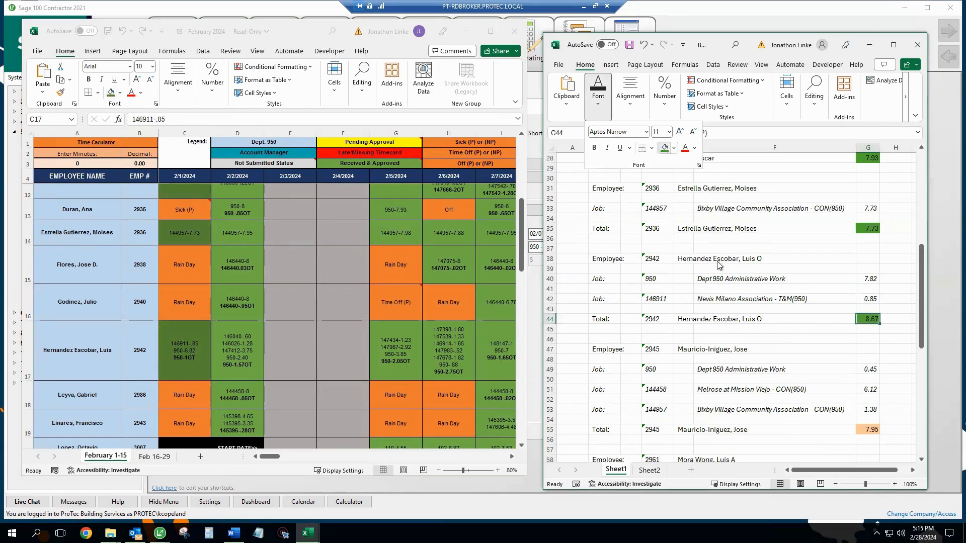
Step: Fill the 7.95-hour report total and that employee's 2/1/2024 timesheet cell green
scroll(738, 306, down, 4)
scroll(739, 305, down, 2)
scroll(696, 298, up, 1)
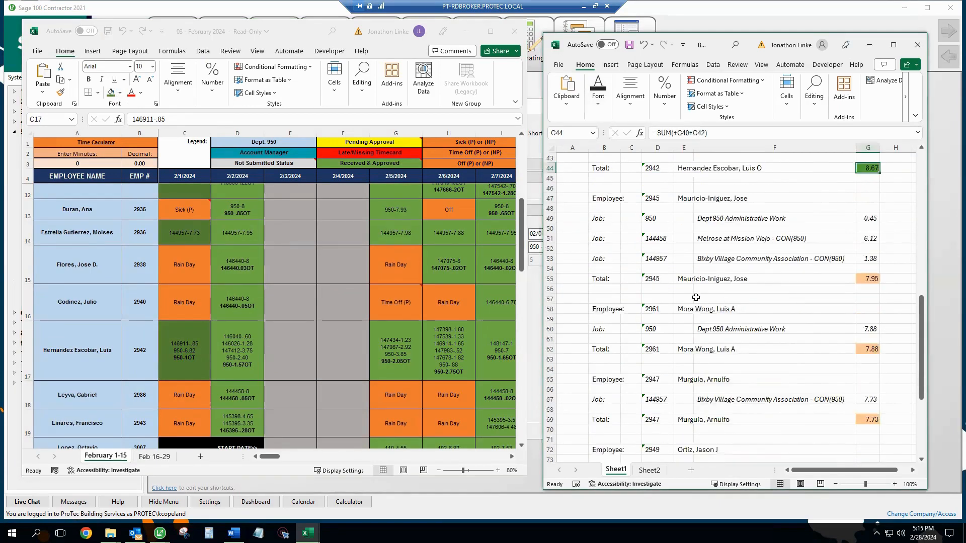
click(185, 320)
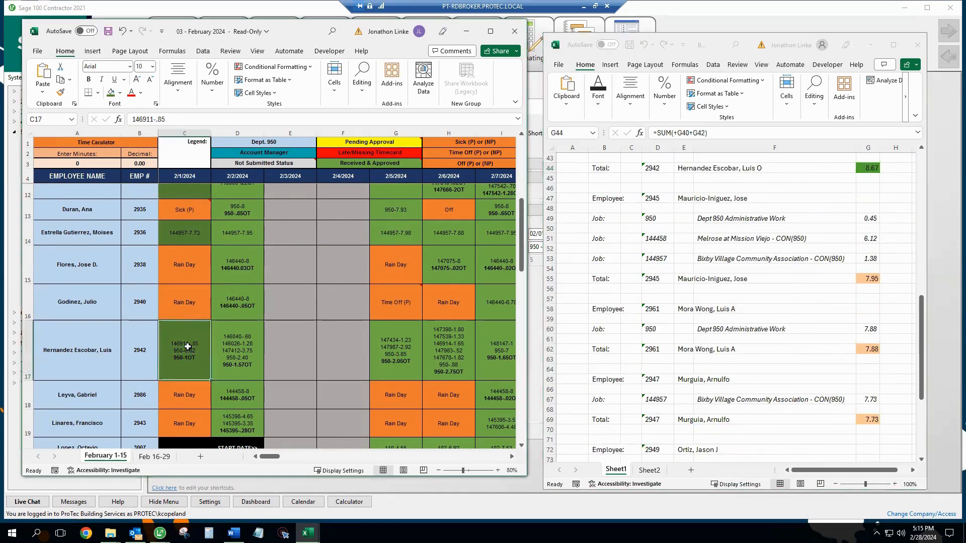
scroll(187, 346, down, 3)
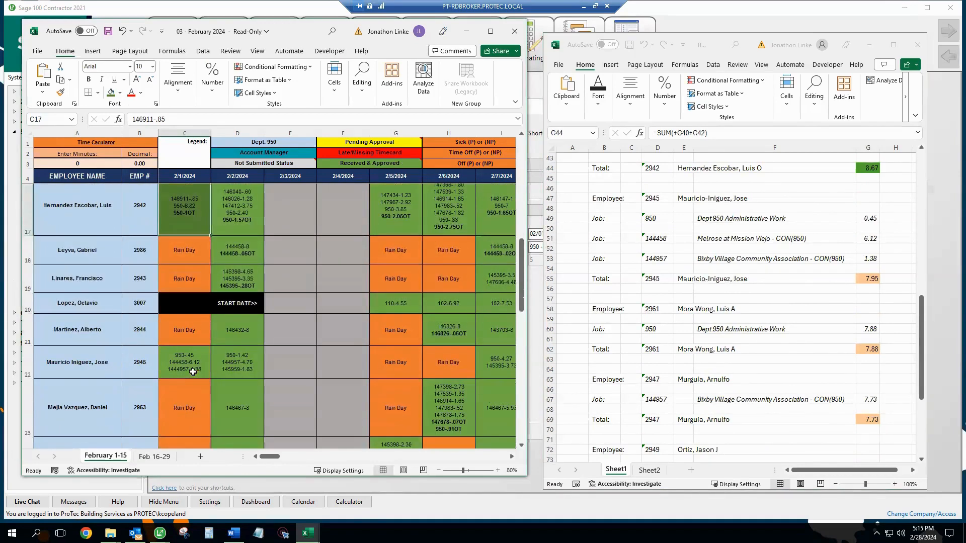
click(196, 365)
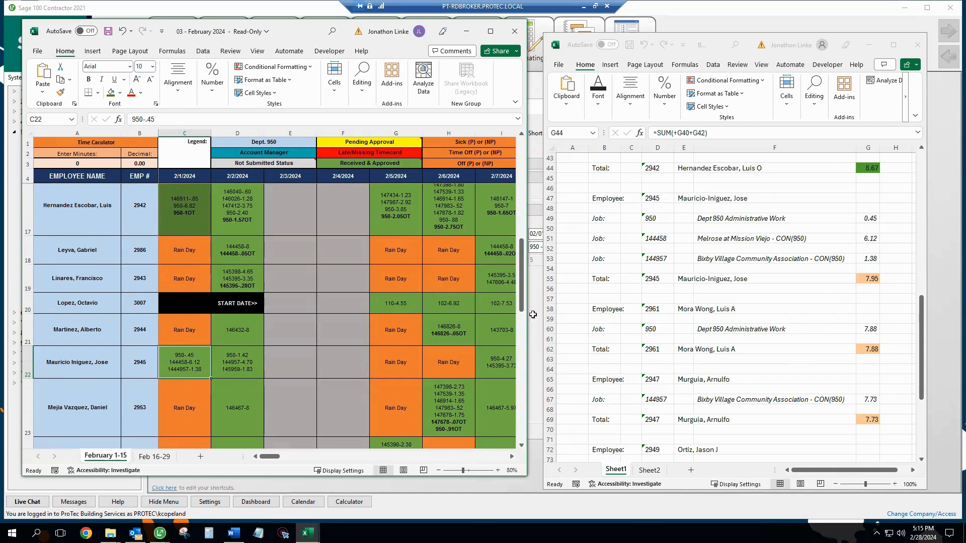
click(868, 278)
click(598, 90)
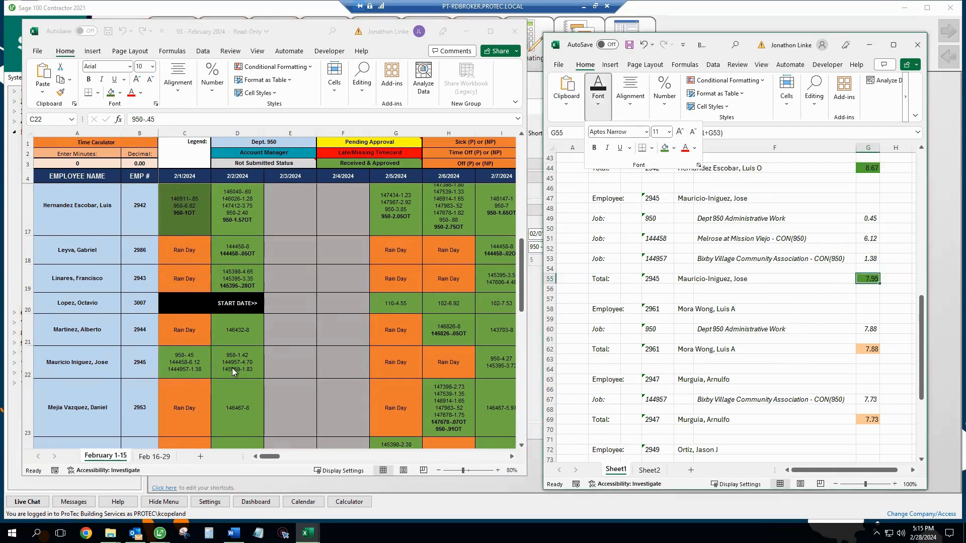
click(177, 359)
click(111, 93)
Step: Fill the 7.88-hour report total and the matching 2/1/2024 timesheet cell green
click(768, 333)
scroll(781, 323, down, 3)
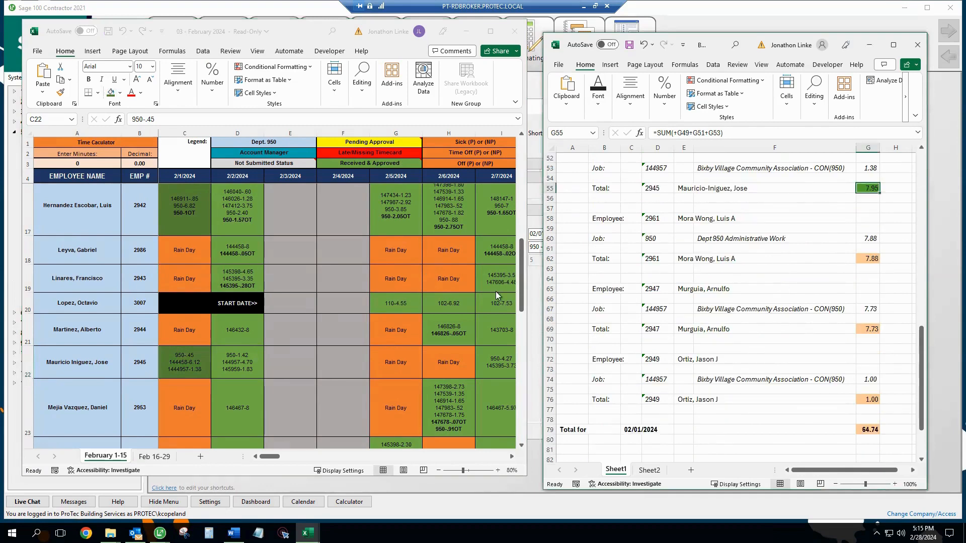
click(210, 357)
scroll(212, 357, down, 2)
click(204, 359)
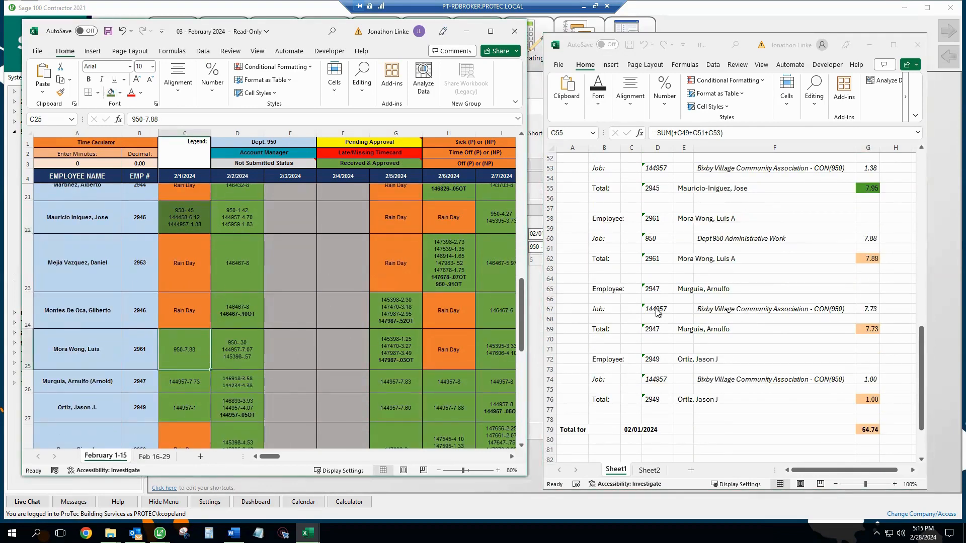
click(860, 261)
click(600, 95)
click(665, 148)
click(200, 350)
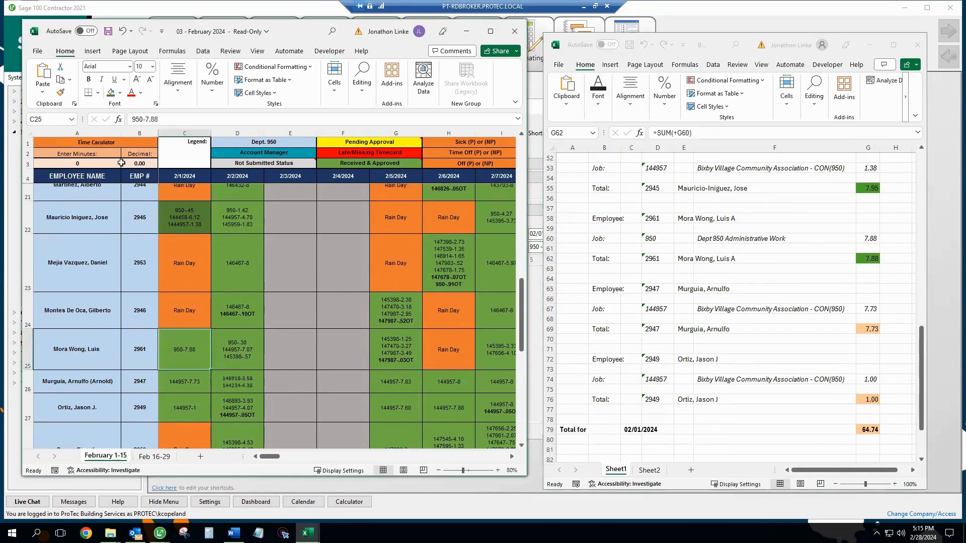
click(111, 93)
Step: Fill the 7.73-hour report total and the matching 2/1/2024 timesheet cell green
click(868, 329)
click(599, 95)
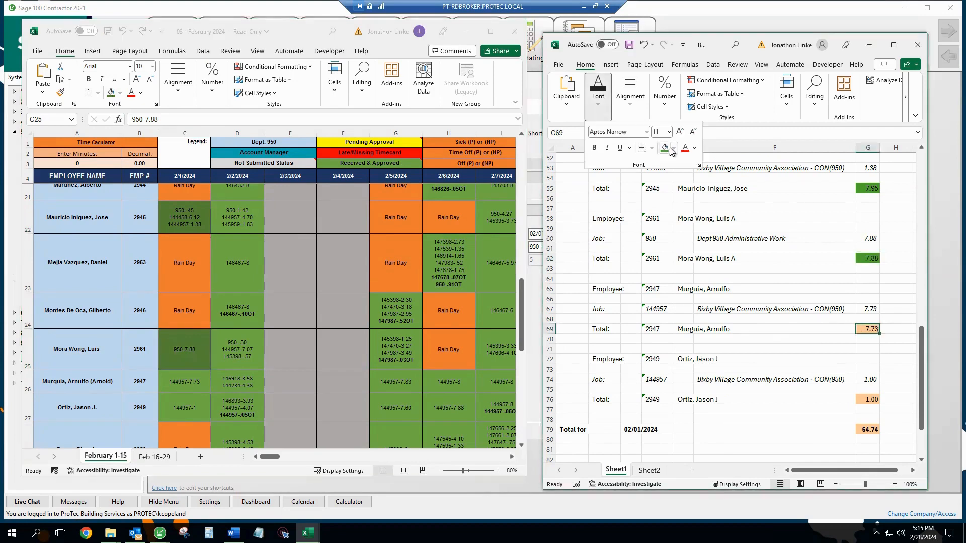
click(664, 148)
click(185, 383)
click(111, 94)
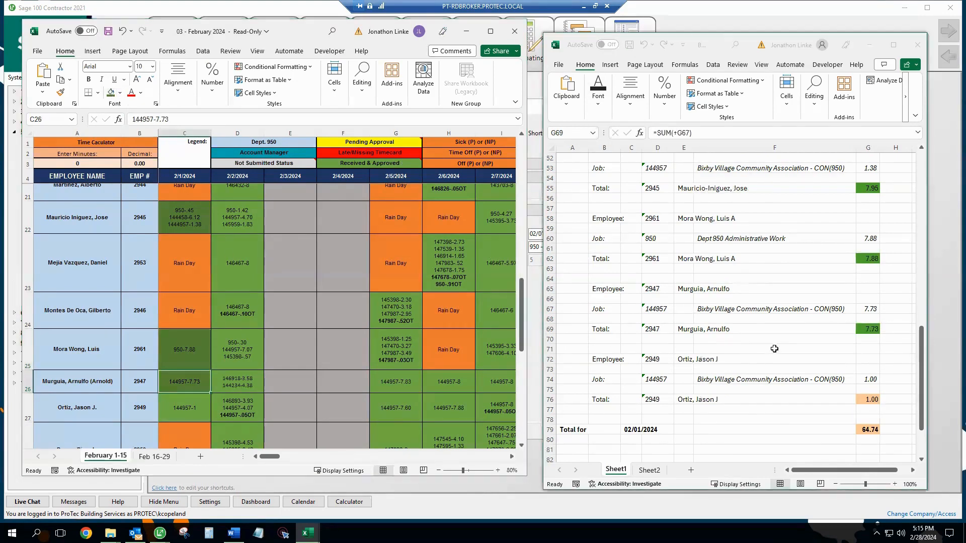
Step: Fill the last employee's 2/1/2024 timesheet cell and the 1.00-hour report total green
scroll(786, 360, down, 2)
click(194, 403)
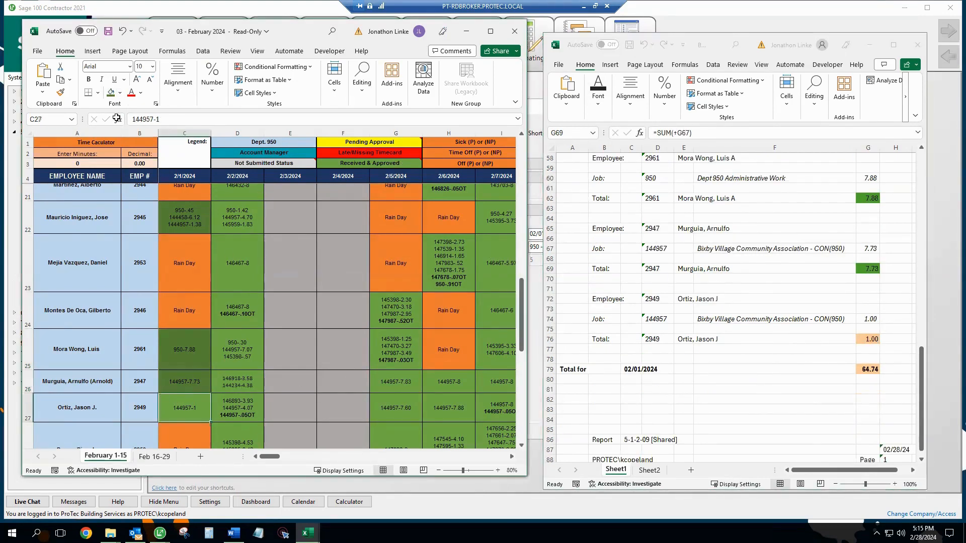
click(111, 93)
click(880, 340)
click(875, 338)
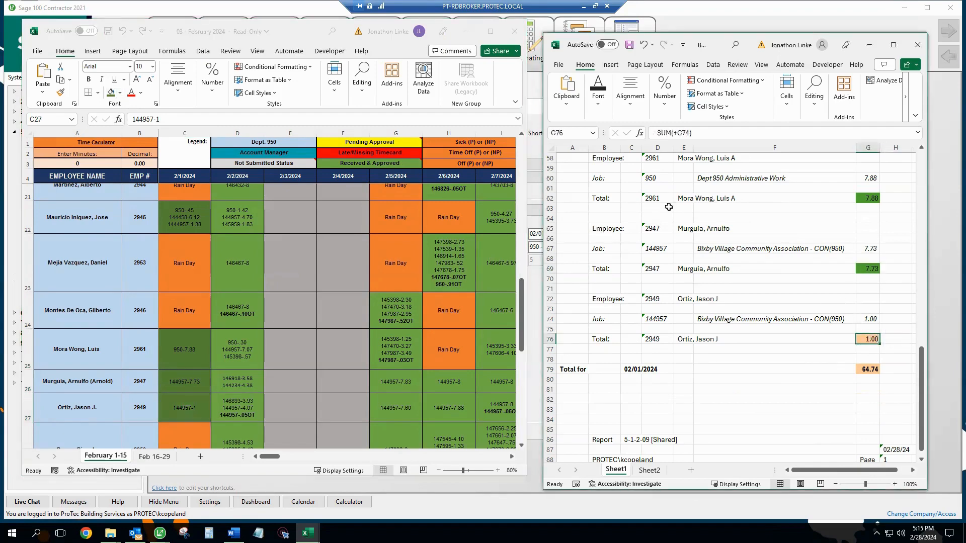
click(598, 94)
click(665, 148)
Step: Select the remaining Rain Day cells in the 2/1/2024 timesheet column and fill them dark green
click(196, 366)
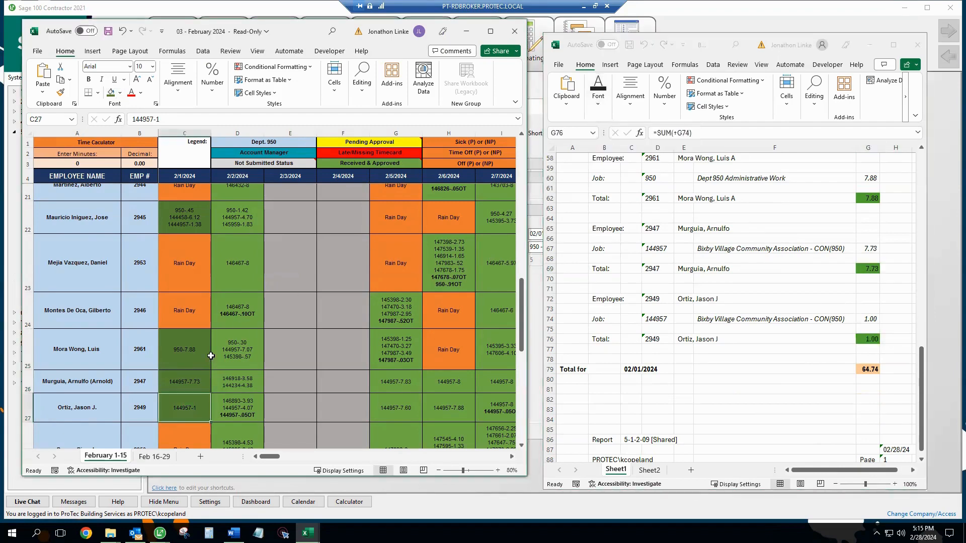
scroll(202, 357, down, 2)
scroll(210, 348, up, 7)
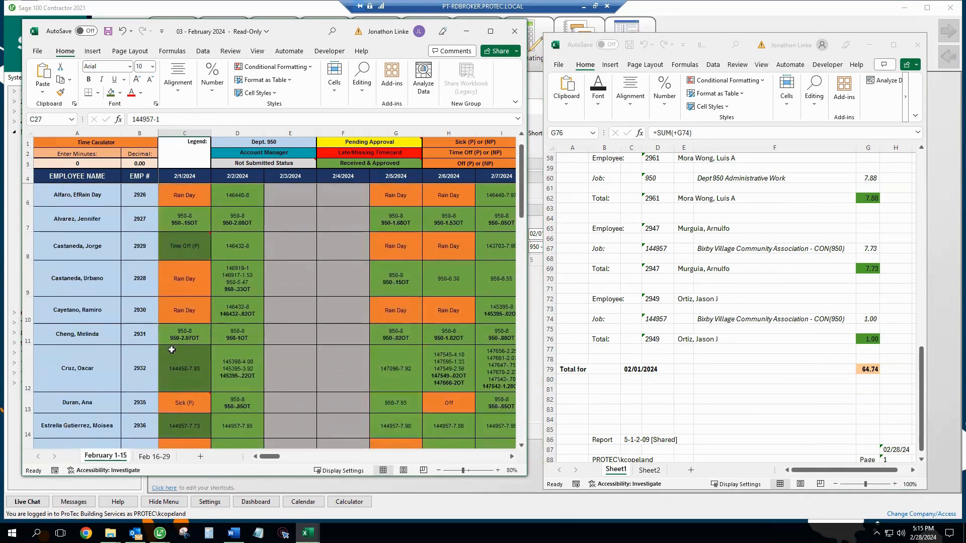
scroll(174, 292, up, 1)
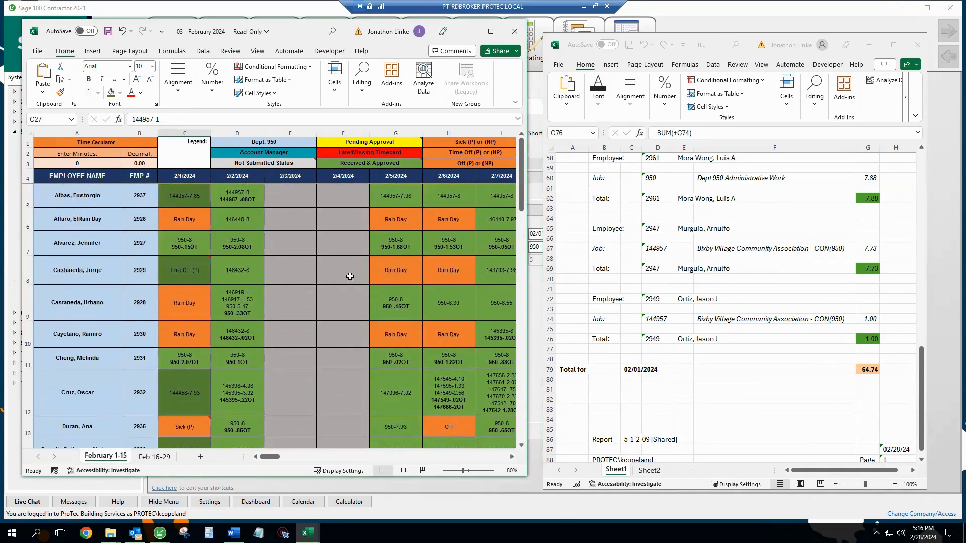
scroll(749, 306, up, 19)
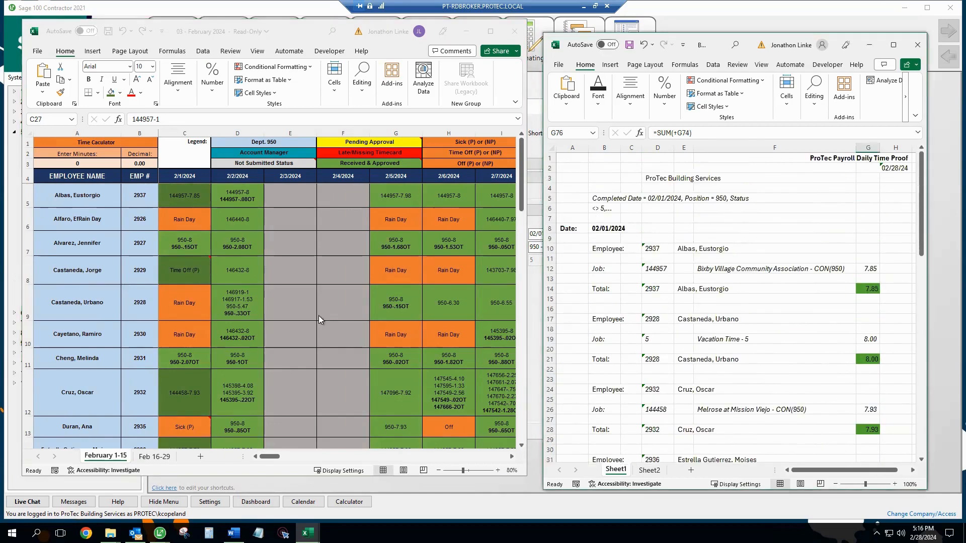
scroll(320, 319, down, 3)
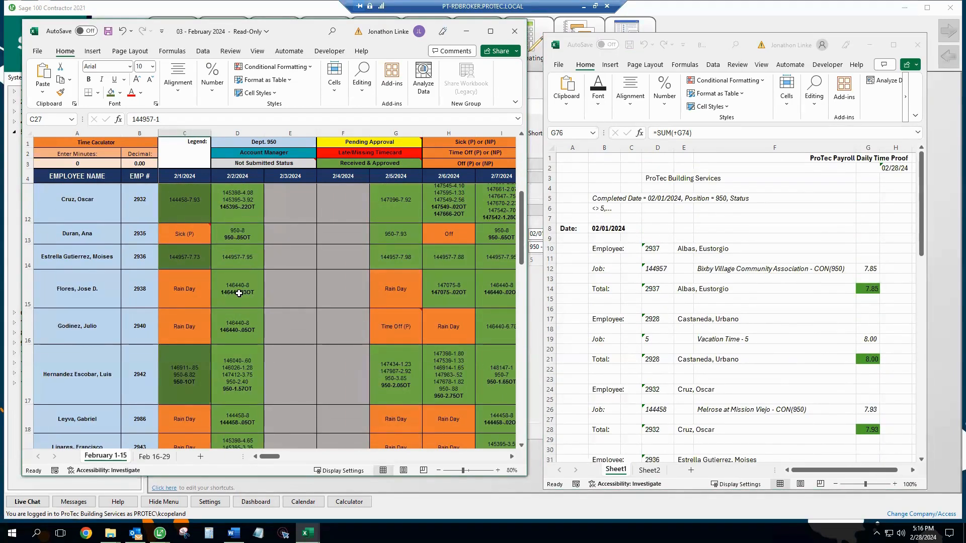
click(238, 292)
scroll(226, 354, down, 2)
scroll(226, 354, down, 5)
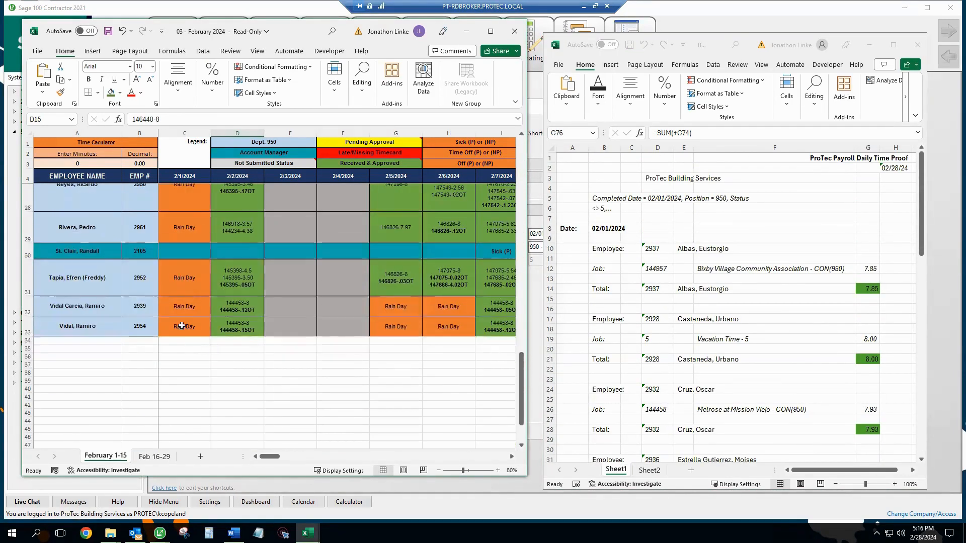
drag(183, 278, 192, 301)
scroll(183, 272, up, 1)
scroll(259, 256, up, 4)
scroll(254, 267, up, 4)
ctrl+click(180, 382)
scroll(219, 294, up, 2)
scroll(219, 282, up, 3)
scroll(192, 297, up, 1)
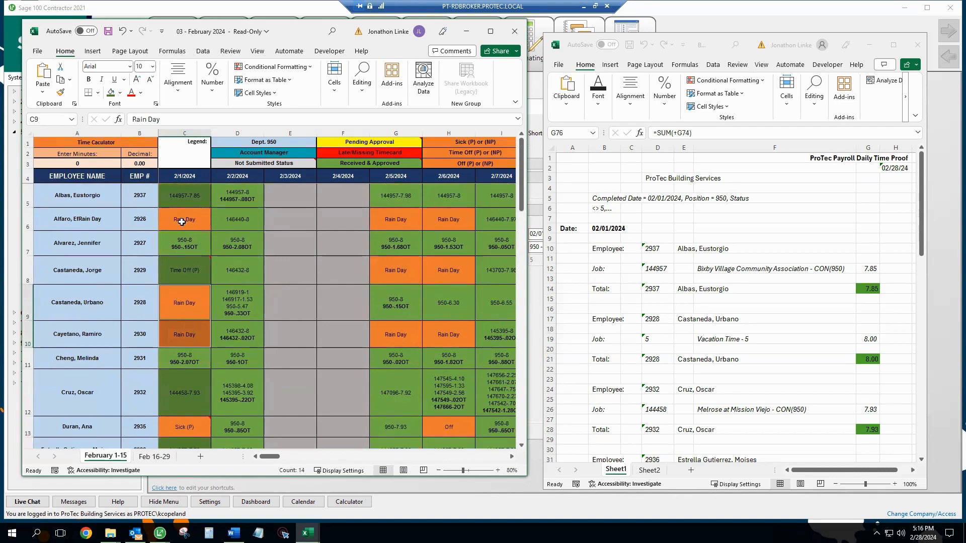
ctrl+click(184, 218)
click(111, 93)
Step: Close the position 950 report workbook
click(288, 302)
scroll(191, 382, down, 2)
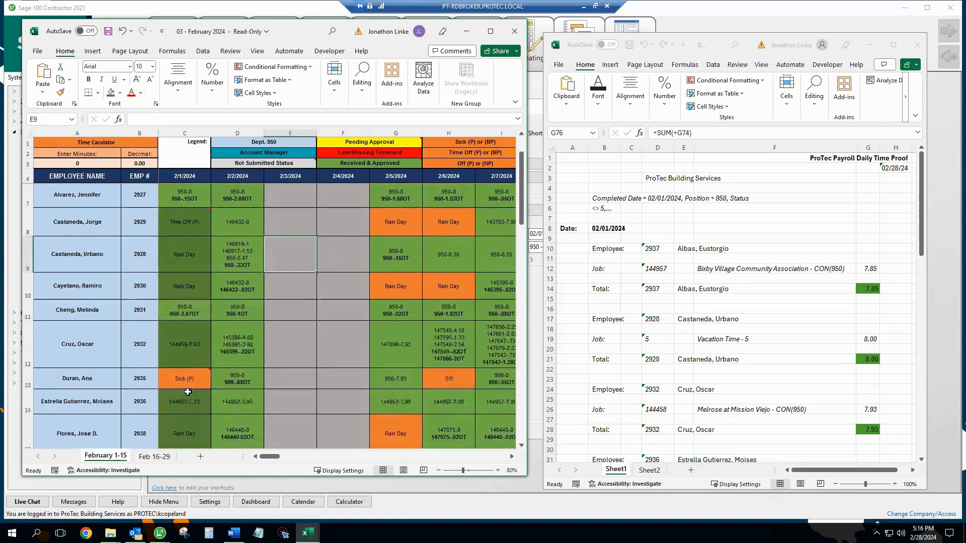
click(823, 72)
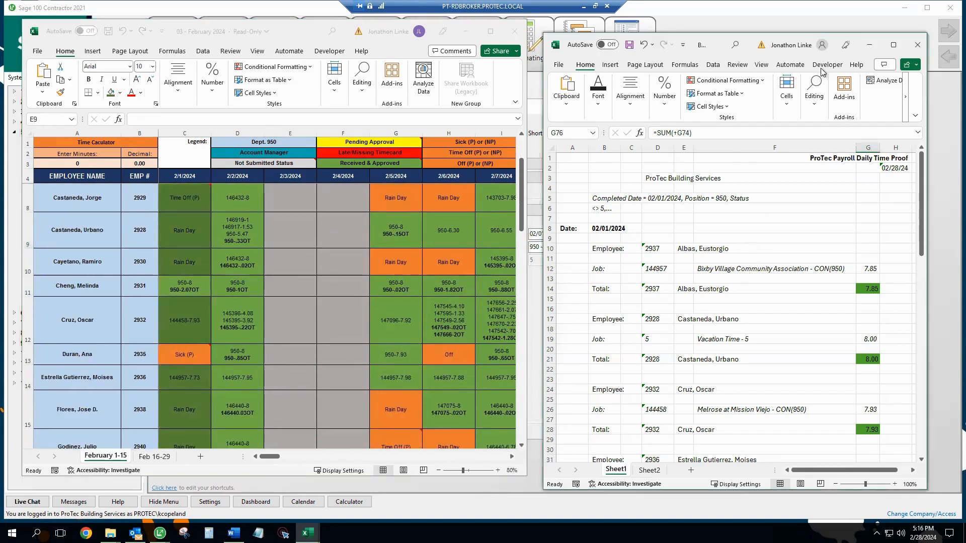
click(918, 47)
Step: Rerun the 09 ProTec Payroll Daily Time Proof with Position set to Equal 959 and export it to Excel
click(498, 280)
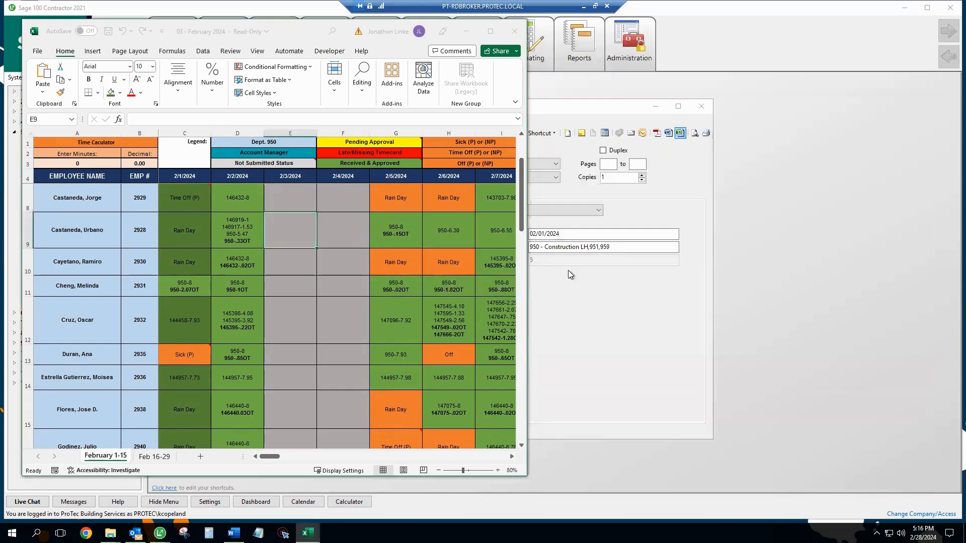
click(570, 275)
click(649, 247)
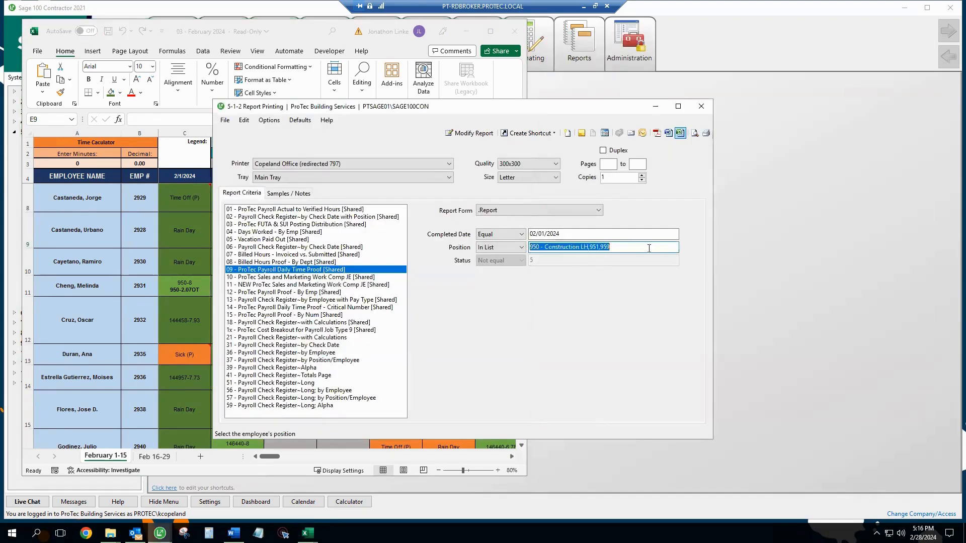
text(959)
click(500, 246)
click(498, 254)
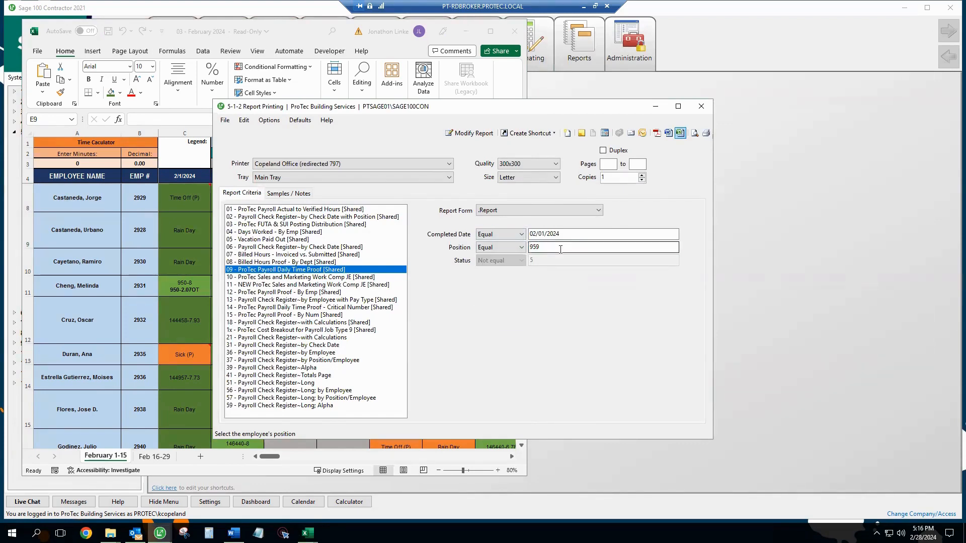
click(560, 249)
click(681, 135)
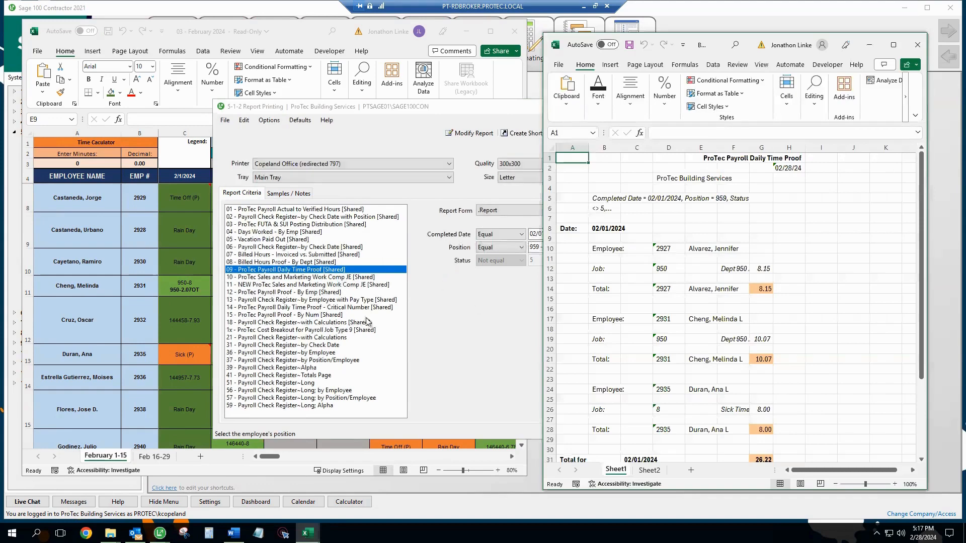
Step: Fill the first employee's 8.15 report total and matching 2/1/2024 timesheet cell green
click(658, 107)
click(669, 289)
scroll(669, 290, down, 2)
click(276, 347)
scroll(201, 322, up, 1)
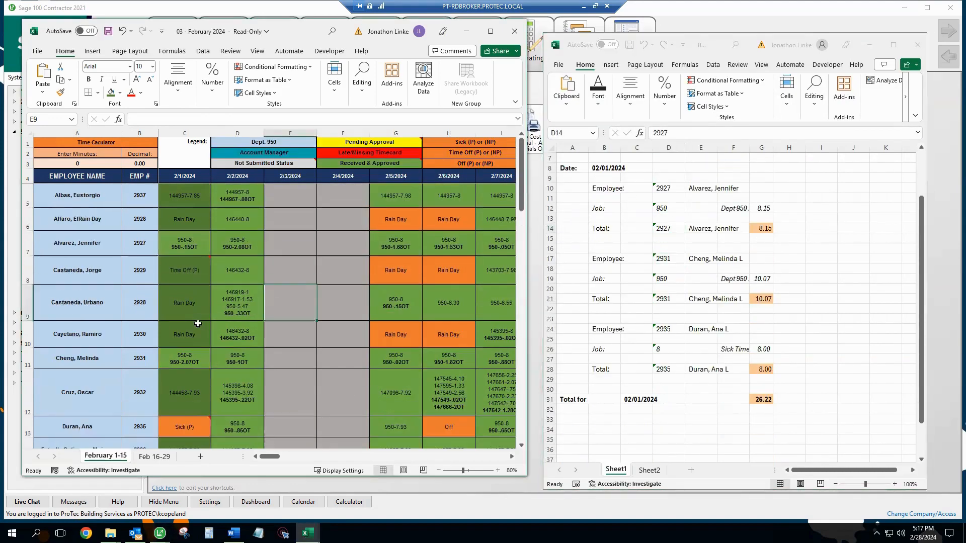
click(763, 229)
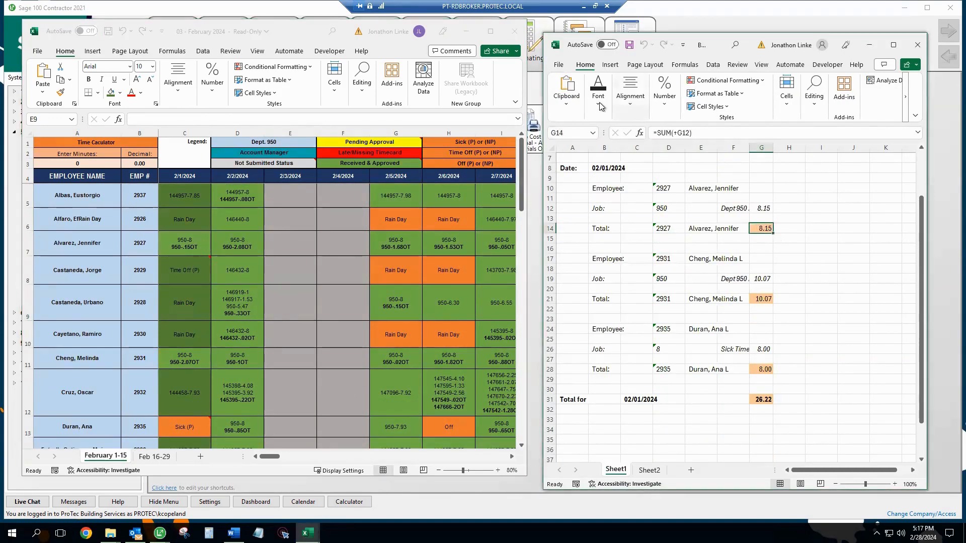
click(598, 88)
click(674, 148)
click(740, 174)
click(185, 335)
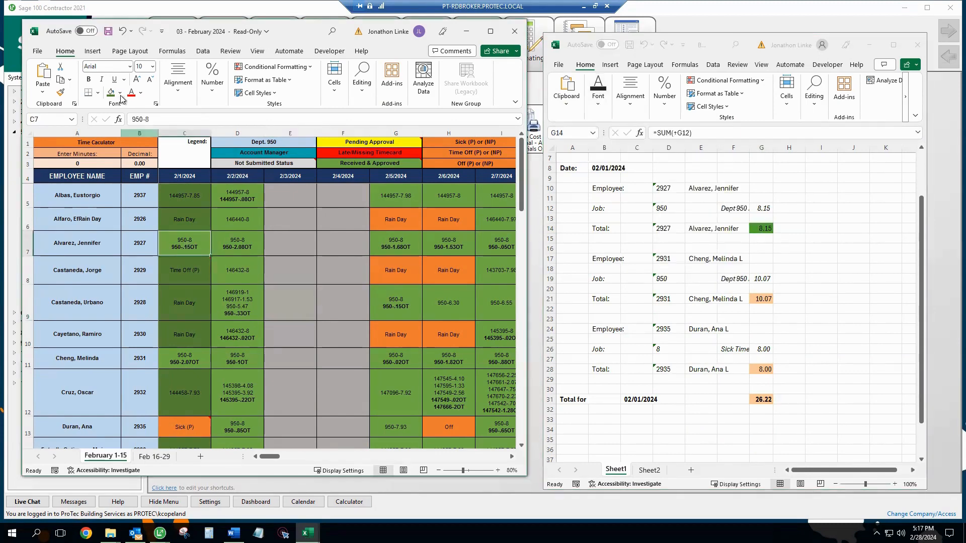
Step: Fill the second employee's 2/1/2024 timesheet cell and 10.07 report total green
scroll(202, 323, down, 1)
click(228, 303)
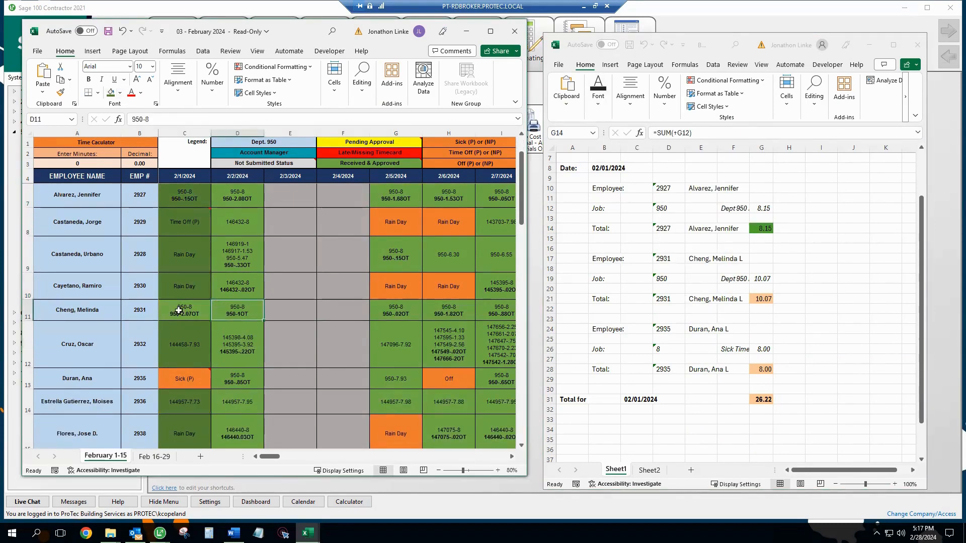
click(181, 313)
click(111, 94)
click(763, 300)
click(598, 88)
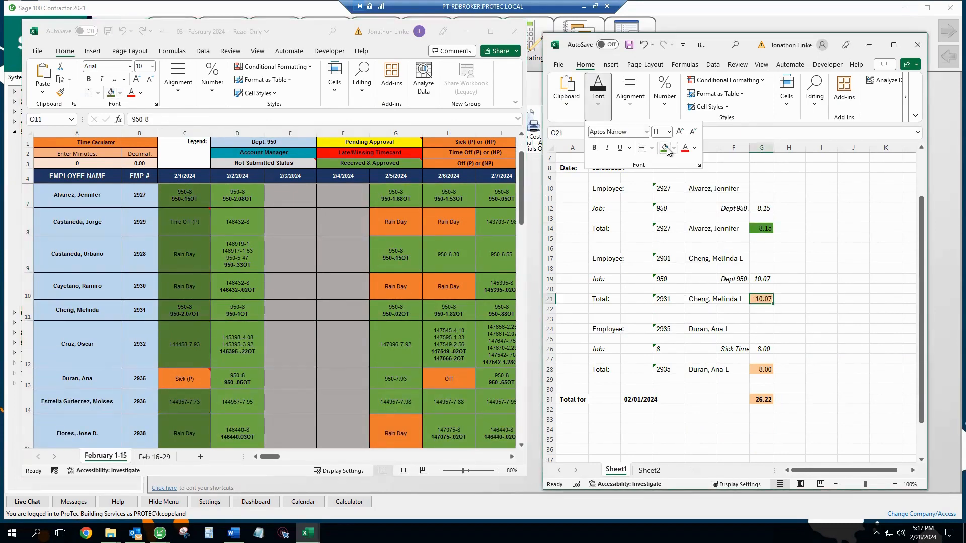
click(663, 148)
Step: Fill the Sick (P) 2/1/2024 timesheet cell and the 8.00 report total green
click(193, 332)
scroll(188, 333, down, 1)
click(191, 334)
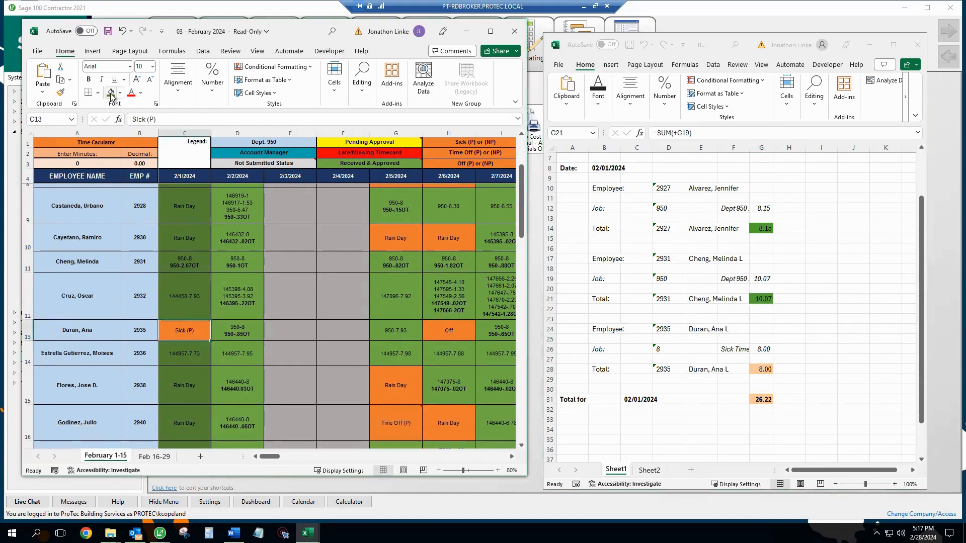
click(111, 93)
click(762, 370)
click(599, 88)
click(665, 148)
Step: Maximize the timesheet workbook and review the 2/1/2024 column
click(249, 294)
scroll(249, 293, up, 3)
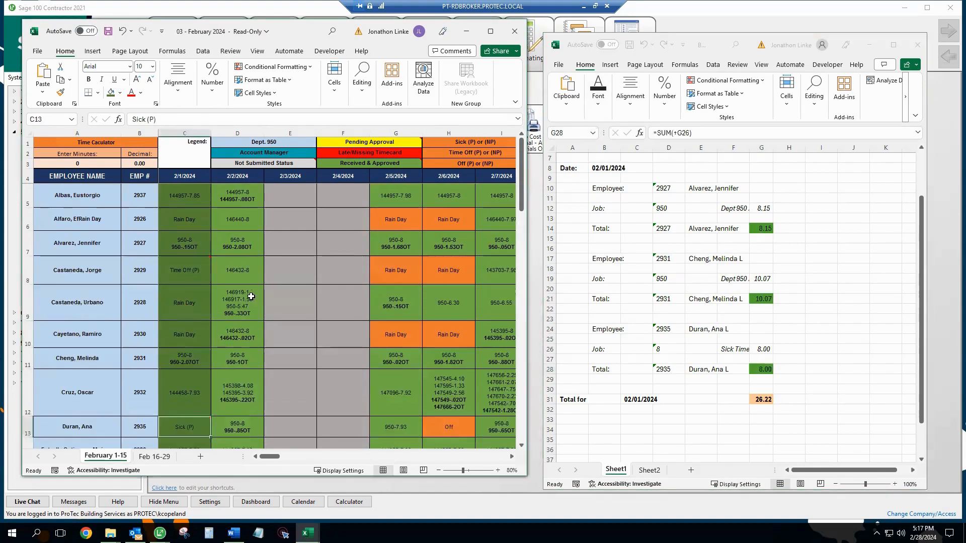
click(491, 31)
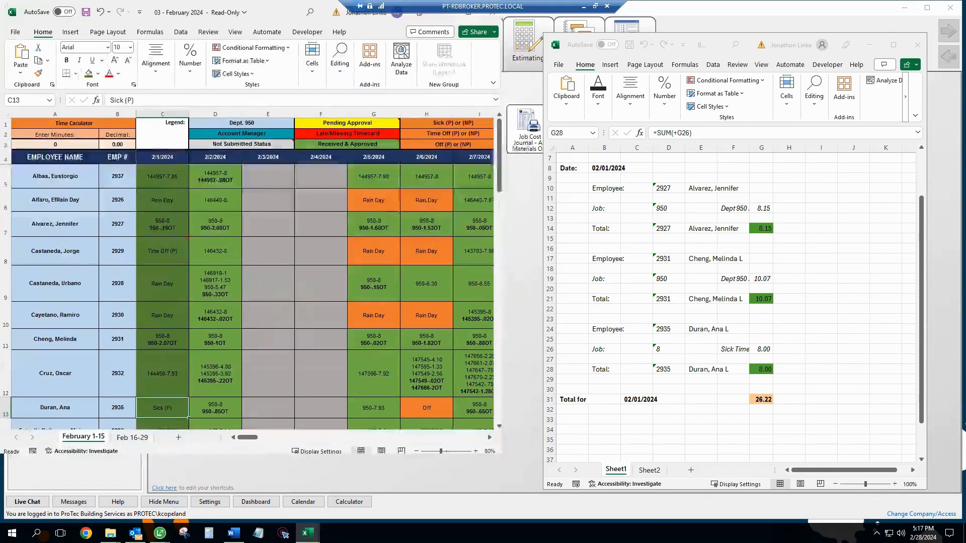
click(167, 220)
scroll(155, 261, down, 5)
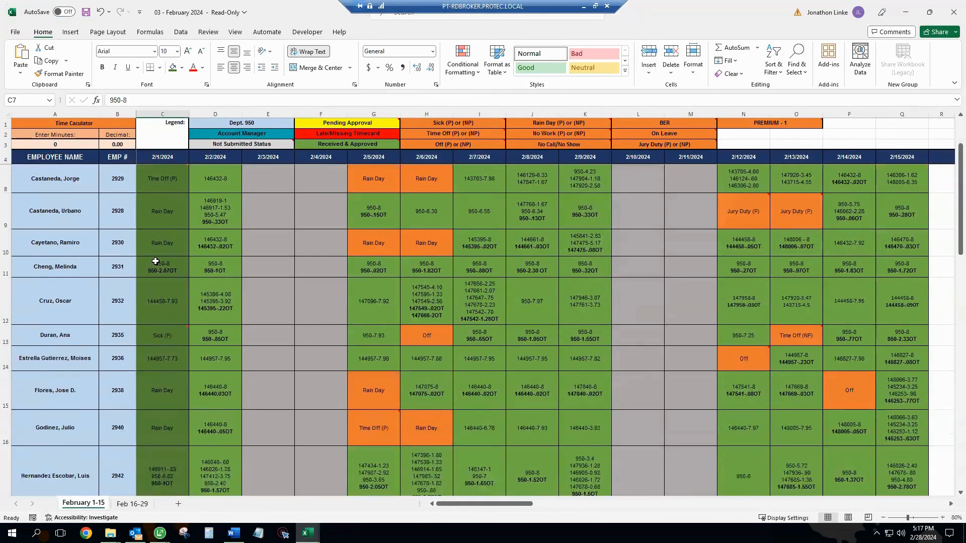
scroll(155, 358, down, 3)
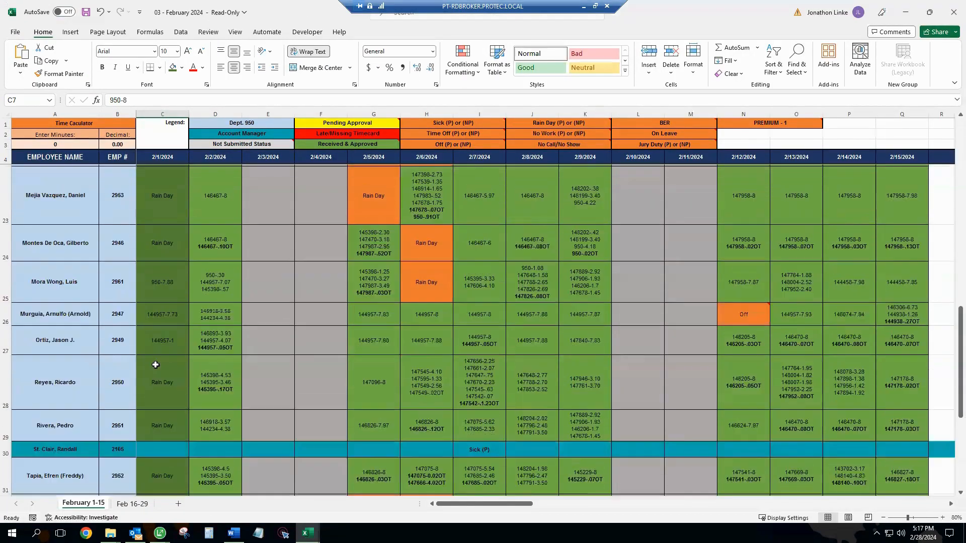
Step: Minimize the timesheet workbook and close the 02/01/2024 Daily Time Proof report workbook
scroll(165, 382, up, 6)
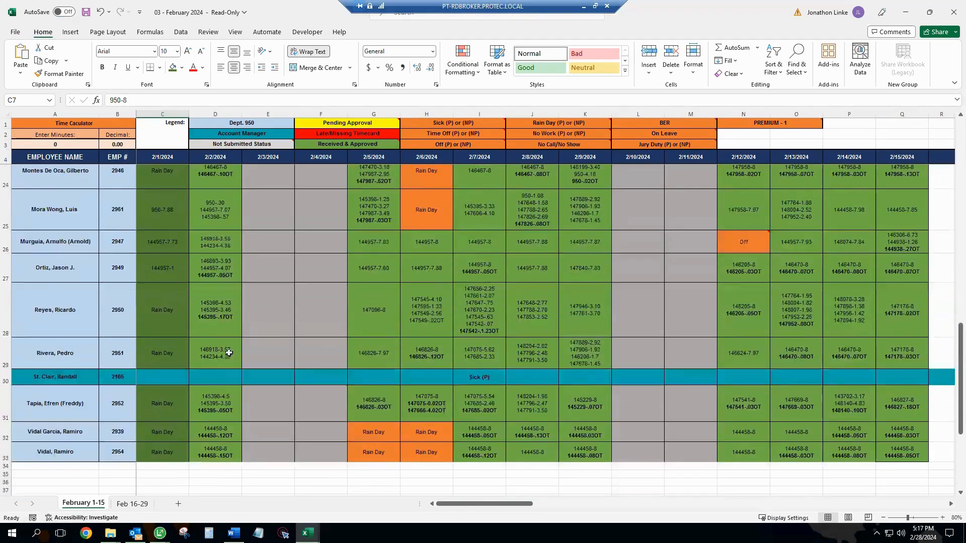
click(905, 12)
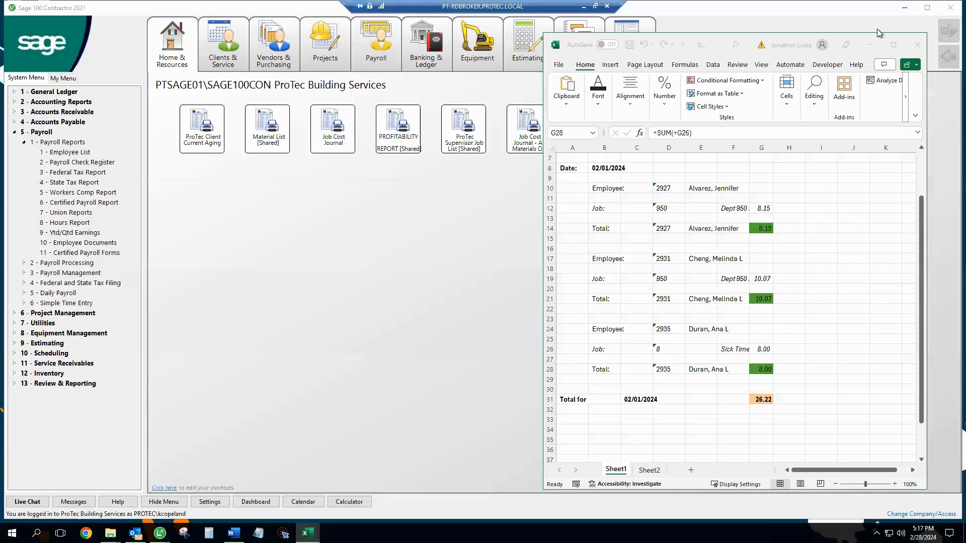
click(917, 49)
click(518, 281)
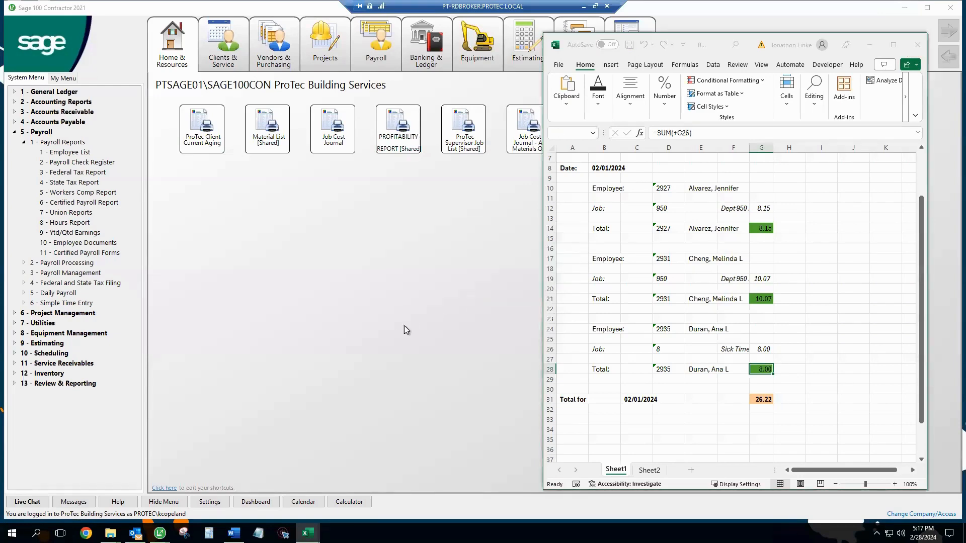
Step: Return to Report Printing and set the Completed Date criterion to 02/02/2024
mouse_move(160, 533)
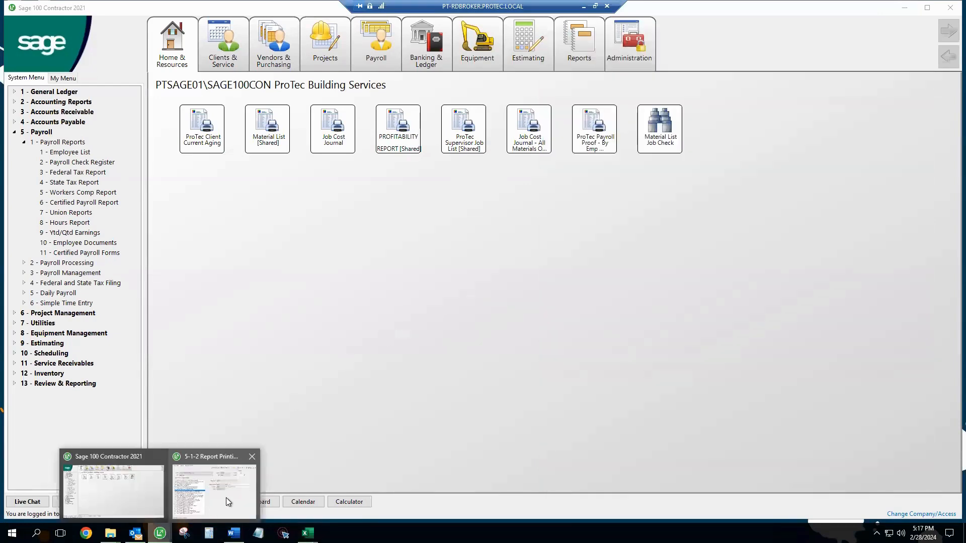
click(225, 497)
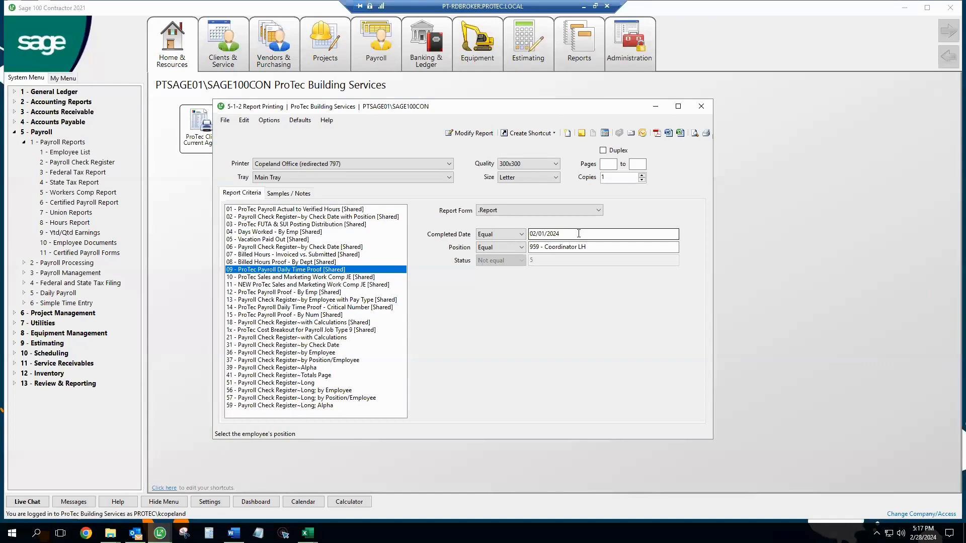
click(553, 238)
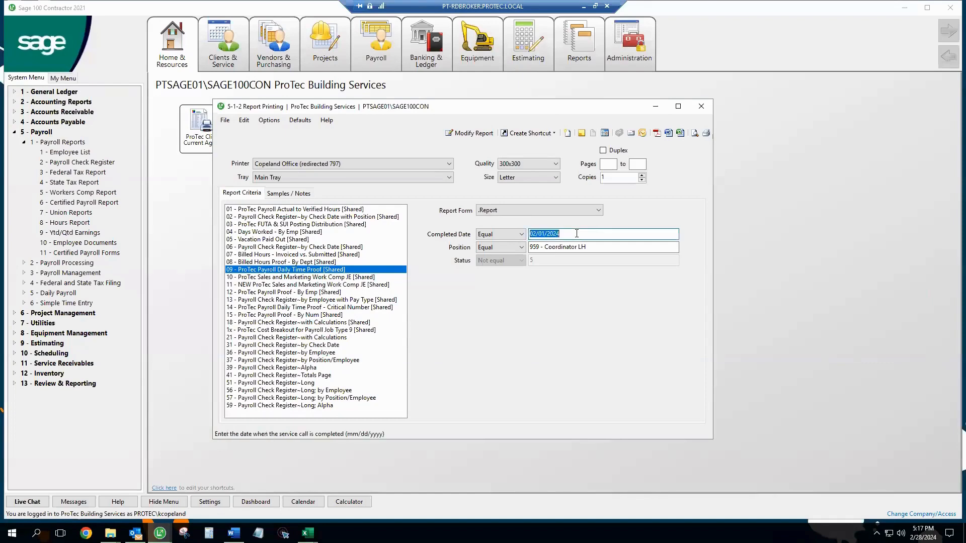
text(2/2)
key(Tab)
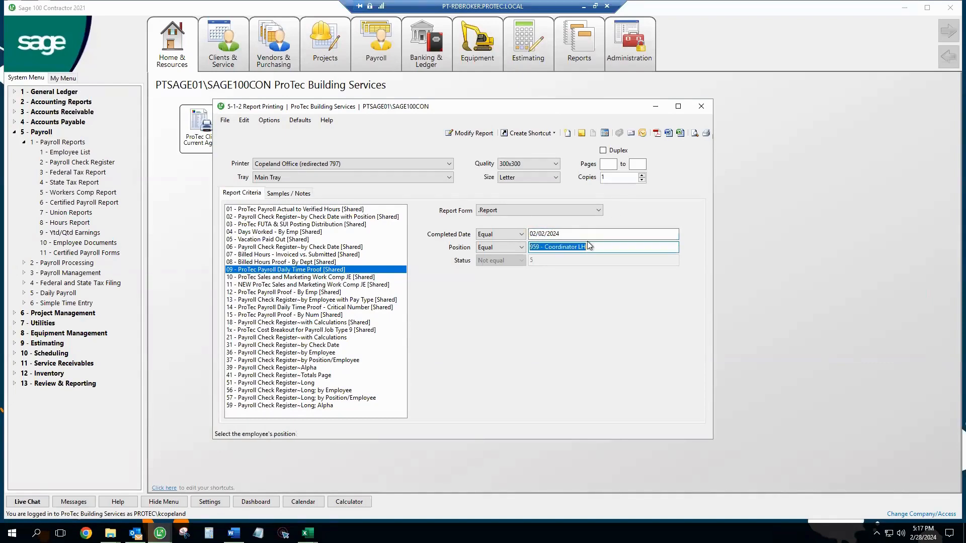